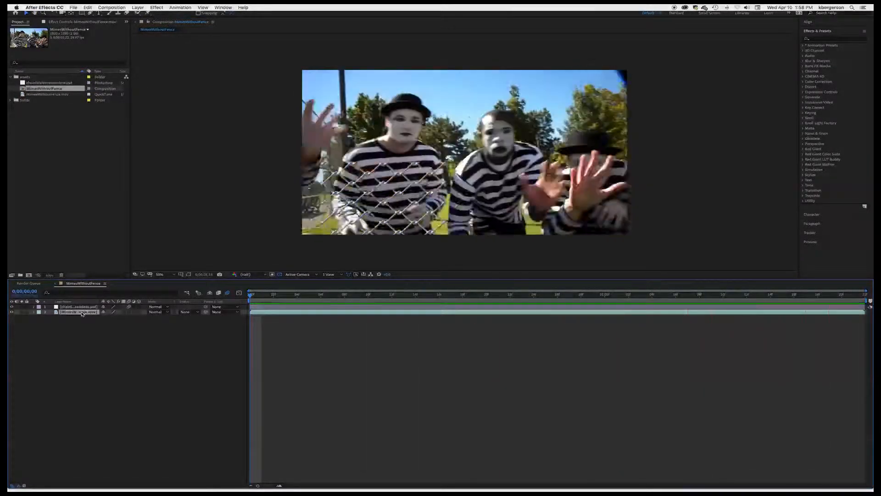
- Preview the composition and compare the mime footage with and without the chain-link fence layer
{"action": "key", "text": "space"}
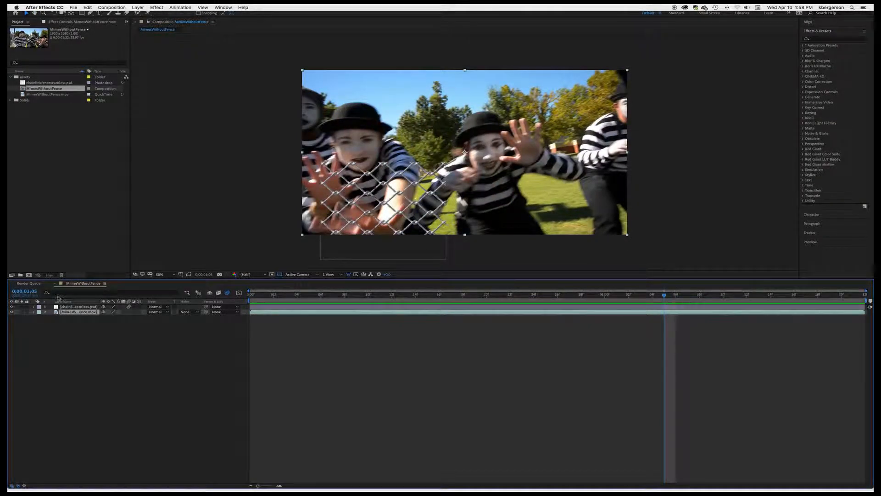
{"action": "left_click", "coordinate": [76, 306]}
{"action": "left_click", "coordinate": [12, 307]}
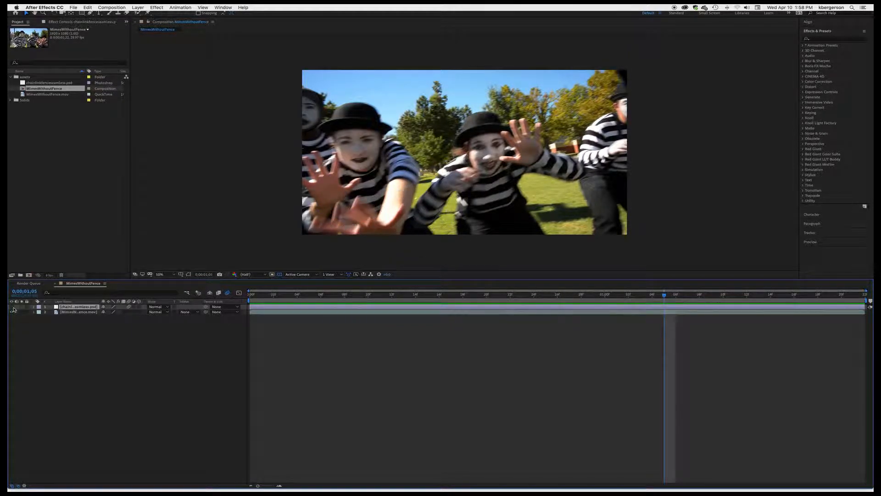
{"action": "left_click", "coordinate": [12, 306]}
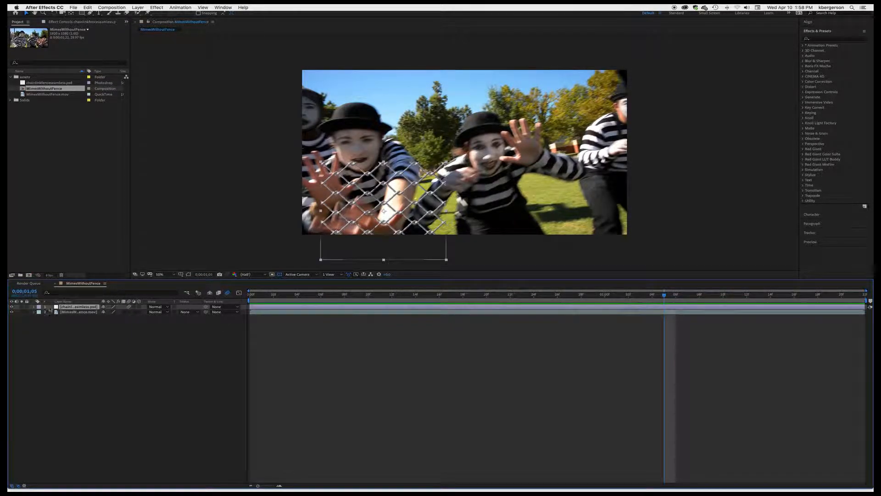
{"action": "left_click", "coordinate": [12, 307]}
{"action": "left_click", "coordinate": [12, 307]}
{"action": "left_click", "coordinate": [12, 307]}
{"action": "left_click", "coordinate": [12, 307]}
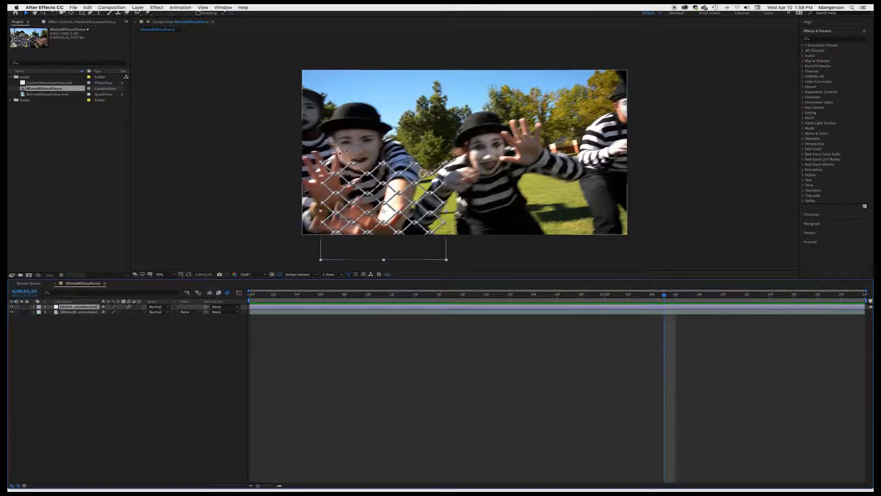
- Apply Track in Mocha to the mime footage layer and launch Mocha AE with its plugin window fully in view
{"action": "left_click", "coordinate": [71, 328]}
{"action": "left_click", "coordinate": [76, 313]}
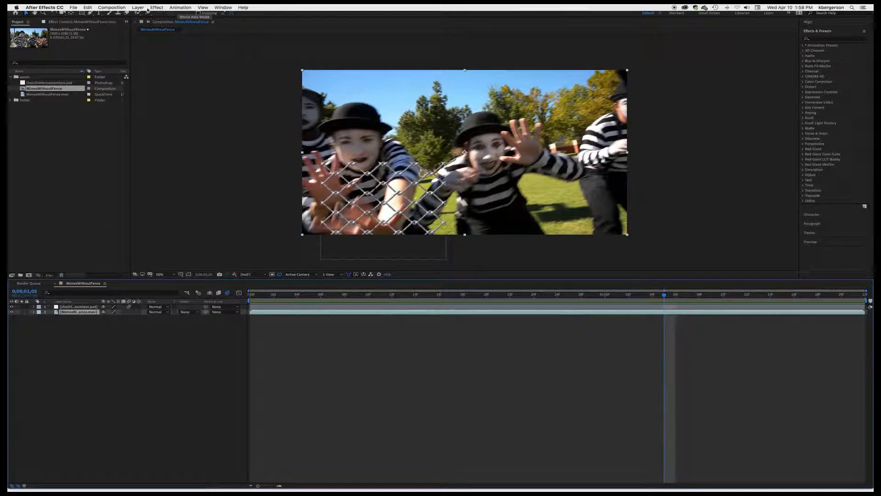
{"action": "left_click", "coordinate": [180, 8]}
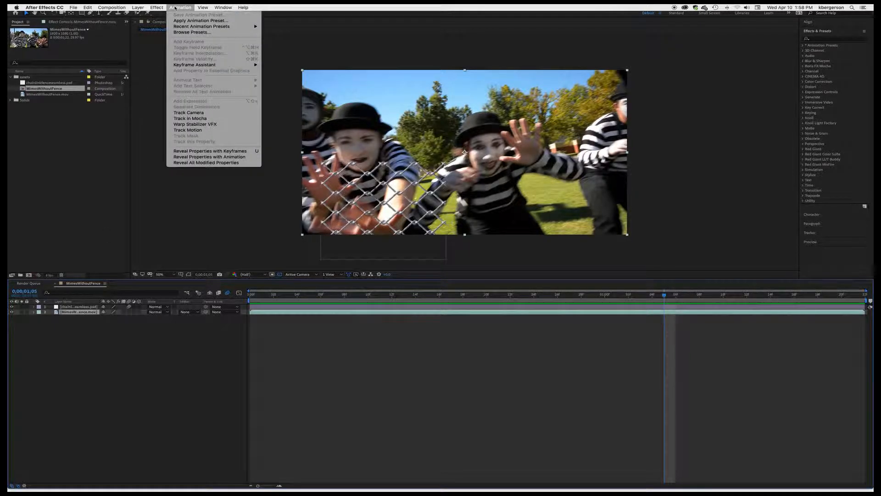
{"action": "left_click", "coordinate": [198, 118]}
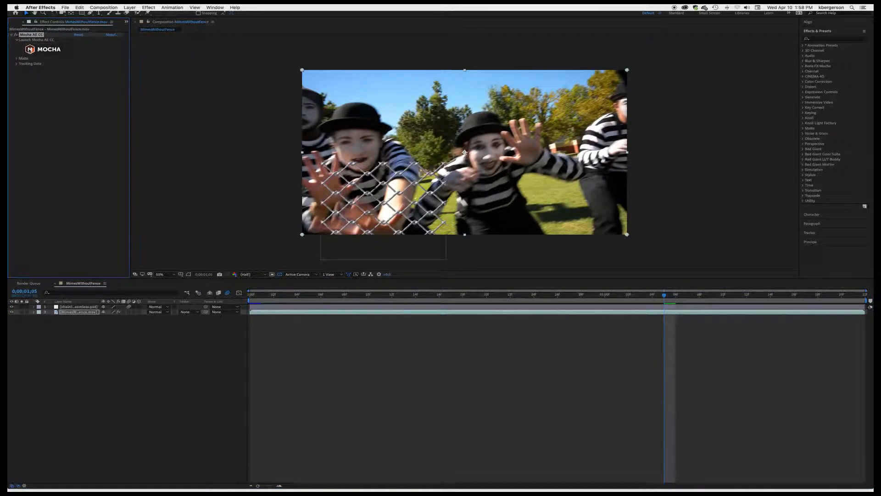
{"action": "left_click", "coordinate": [50, 49]}
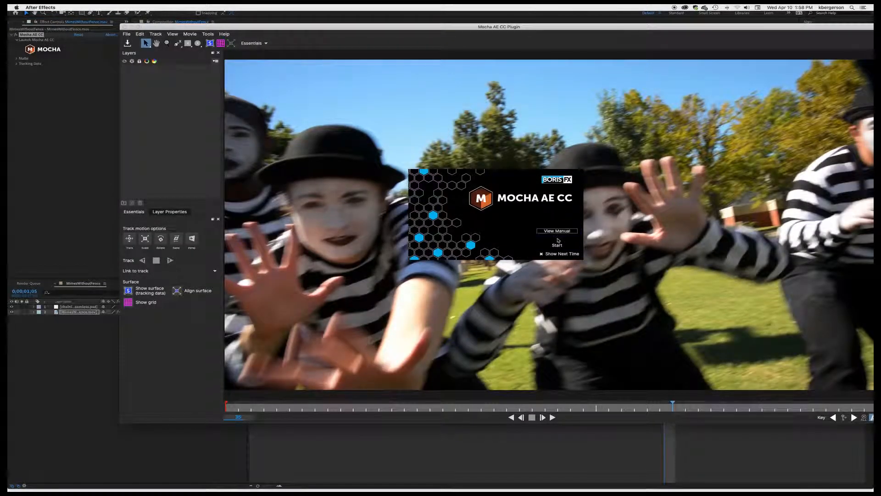
{"action": "left_click", "coordinate": [558, 244]}
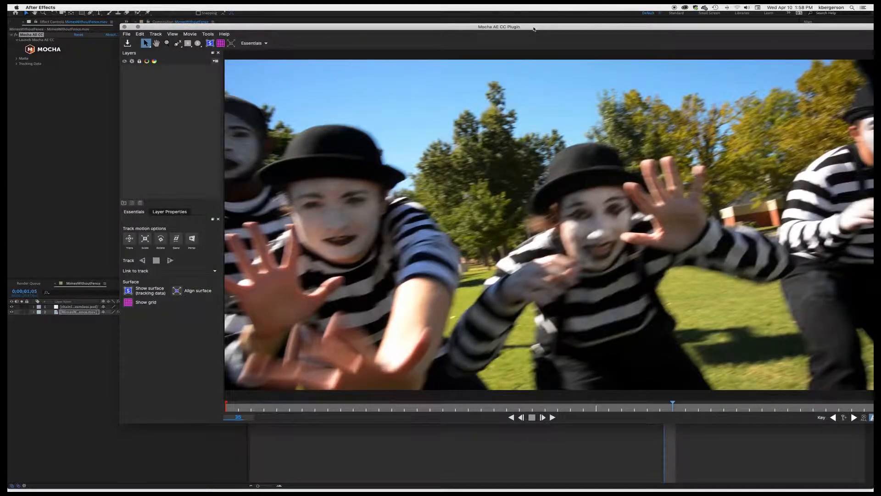
{"action": "left_click_drag", "start_coordinate": [534, 29], "coordinate": [472, 28]}
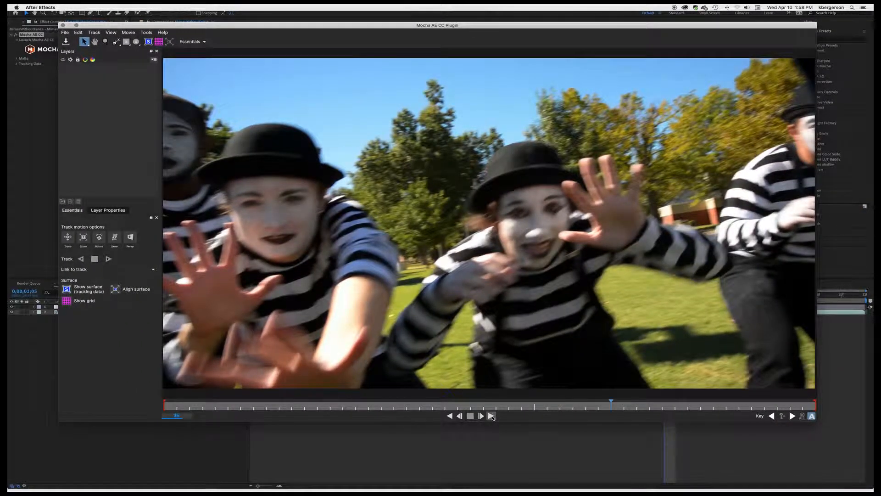
- Play the clip through in Mocha and return to its first frame
{"action": "left_click", "coordinate": [491, 416]}
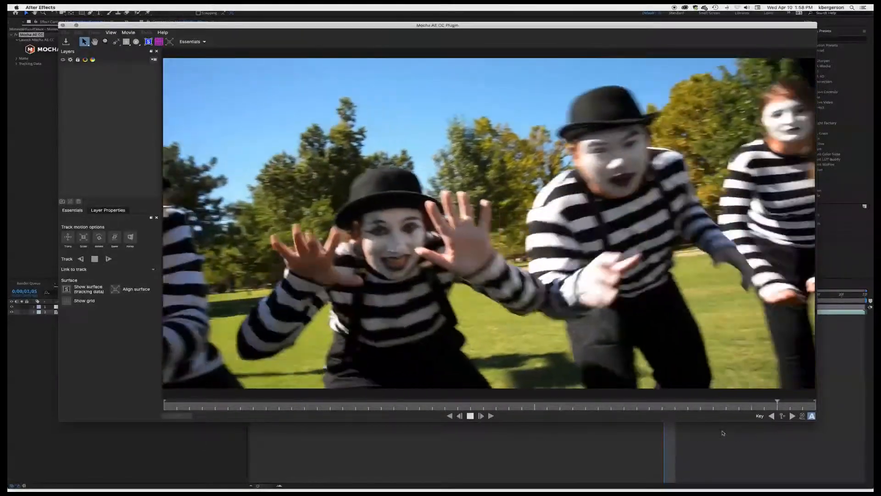
{"action": "left_click", "coordinate": [471, 416]}
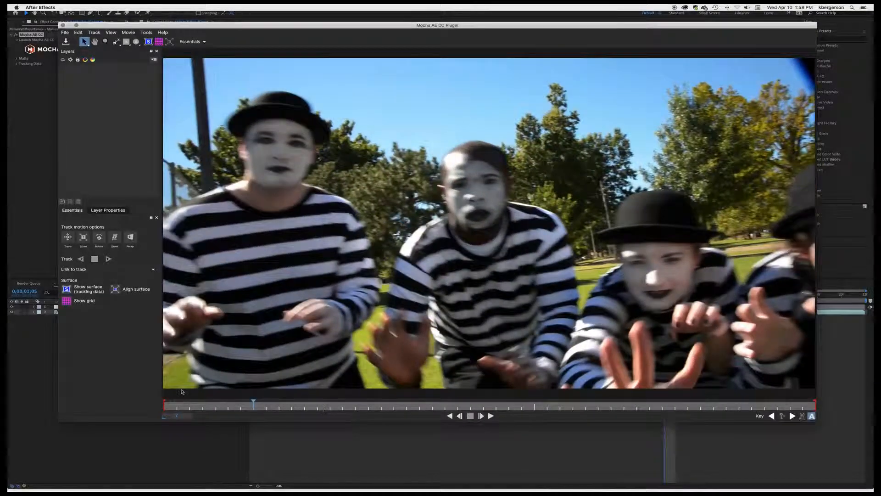
{"action": "left_click", "coordinate": [459, 416]}
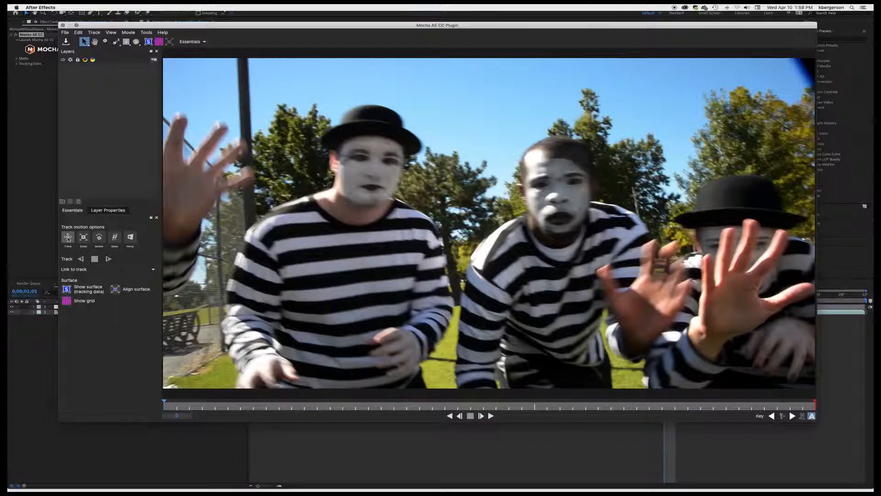
- Enable translation, scale and rotation as the track motion options
{"action": "left_click", "coordinate": [68, 238]}
{"action": "left_click", "coordinate": [84, 238]}
{"action": "left_click", "coordinate": [99, 238]}
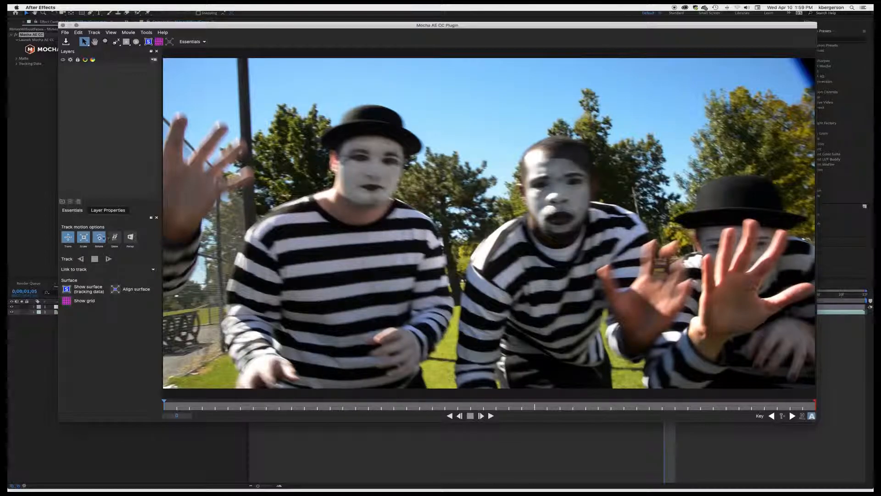
- Draw a closed X-spline around the sky and treetops above the two mimes on the right of the footage
{"action": "left_click", "coordinate": [118, 43]}
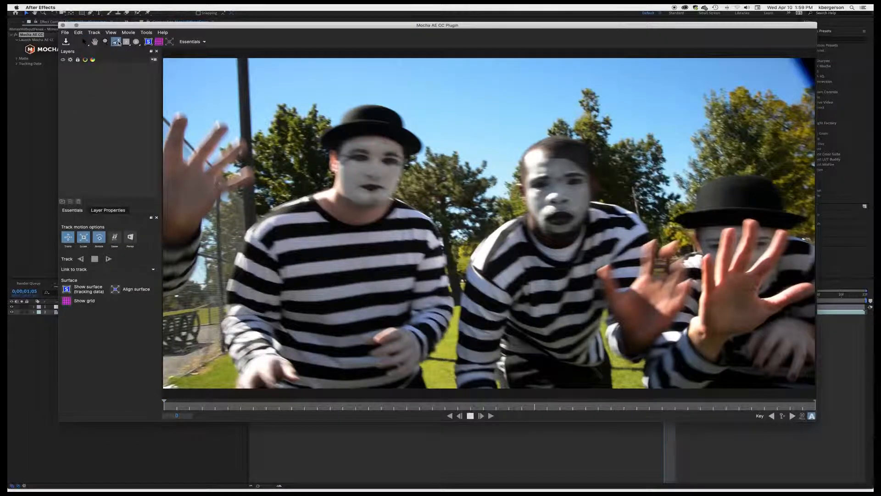
{"action": "left_click", "coordinate": [579, 70]}
{"action": "left_click", "coordinate": [542, 124]}
{"action": "left_click", "coordinate": [787, 128]}
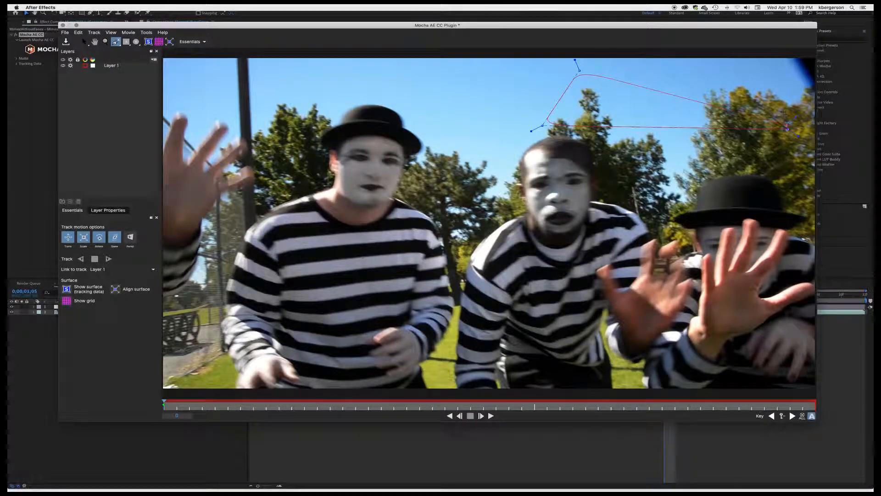
{"action": "left_click", "coordinate": [775, 72]}
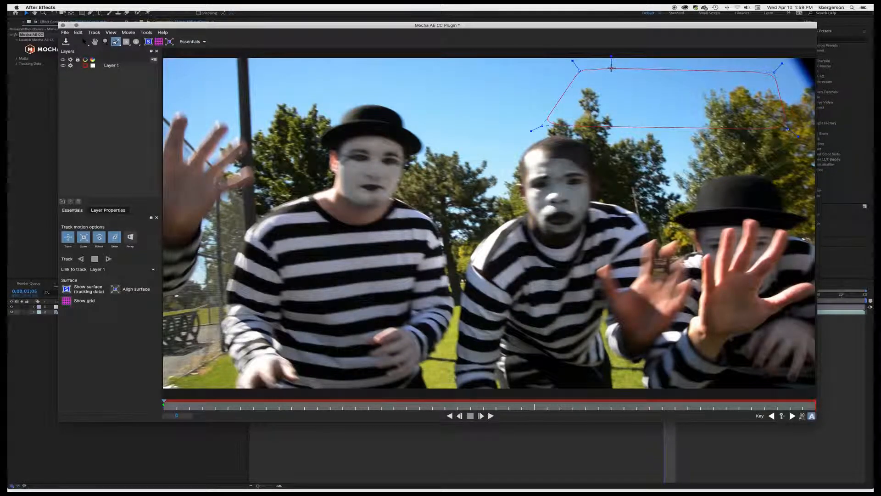
{"action": "left_click", "coordinate": [610, 69]}
{"action": "left_click", "coordinate": [580, 70]}
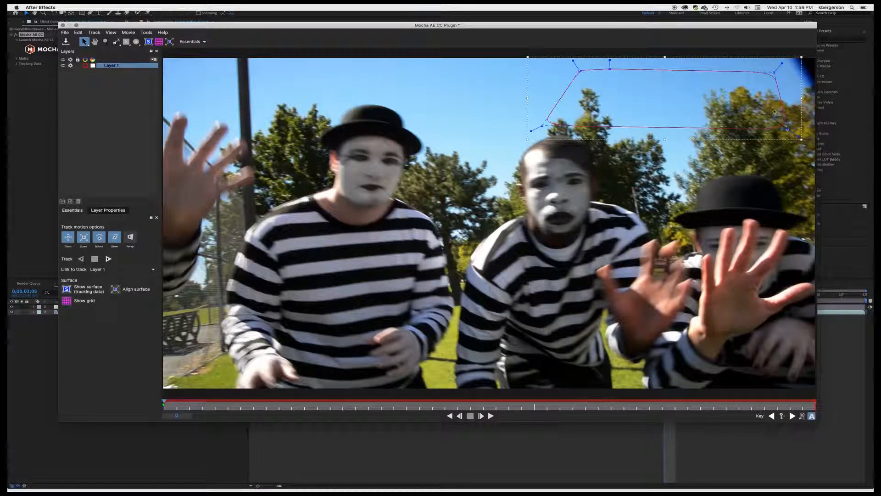
- Reshape the spline on the first frame so its left and lower corners enclose the treetops more fully
{"action": "left_click_drag", "start_coordinate": [580, 70], "coordinate": [561, 91]}
{"action": "left_click_drag", "start_coordinate": [611, 68], "coordinate": [586, 78]}
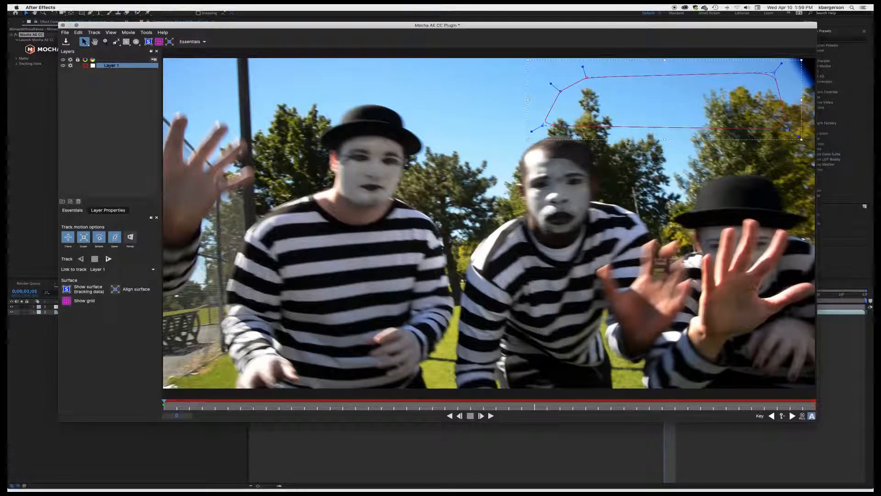
{"action": "left_click_drag", "start_coordinate": [542, 124], "coordinate": [554, 129]}
{"action": "left_click_drag", "start_coordinate": [562, 91], "coordinate": [545, 91]}
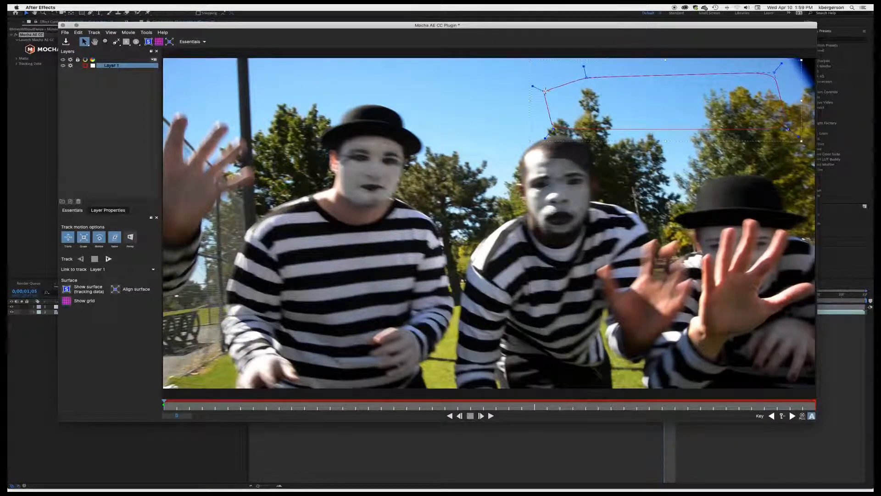
{"action": "left_click_drag", "start_coordinate": [554, 129], "coordinate": [539, 129]}
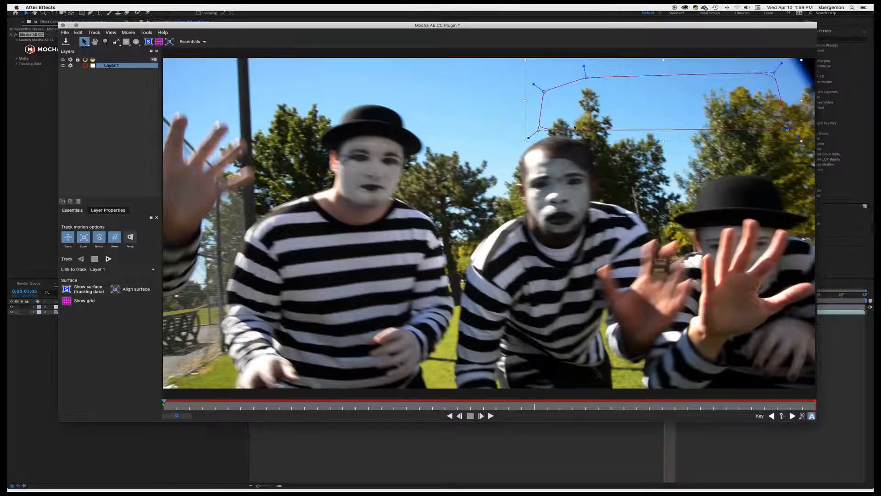
{"action": "left_click_drag", "start_coordinate": [787, 128], "coordinate": [788, 134]}
- At frame 11, move the spline's two left points outward to enclose the shifted treetops
{"action": "left_click", "coordinate": [481, 416]}
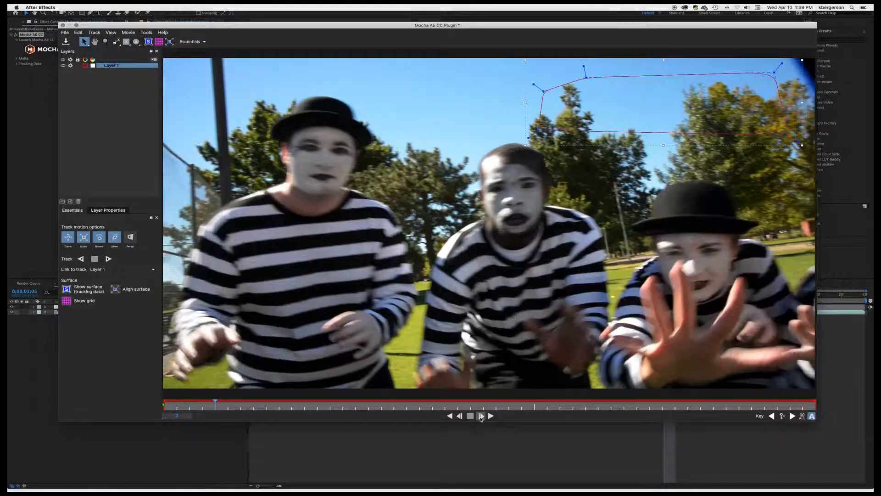
{"action": "left_click", "coordinate": [480, 416]}
{"action": "left_click", "coordinate": [480, 416]}
{"action": "left_click", "coordinate": [481, 416]}
{"action": "left_click", "coordinate": [480, 416]}
{"action": "left_click", "coordinate": [481, 415]}
{"action": "left_click", "coordinate": [480, 416]}
{"action": "left_click", "coordinate": [481, 416]}
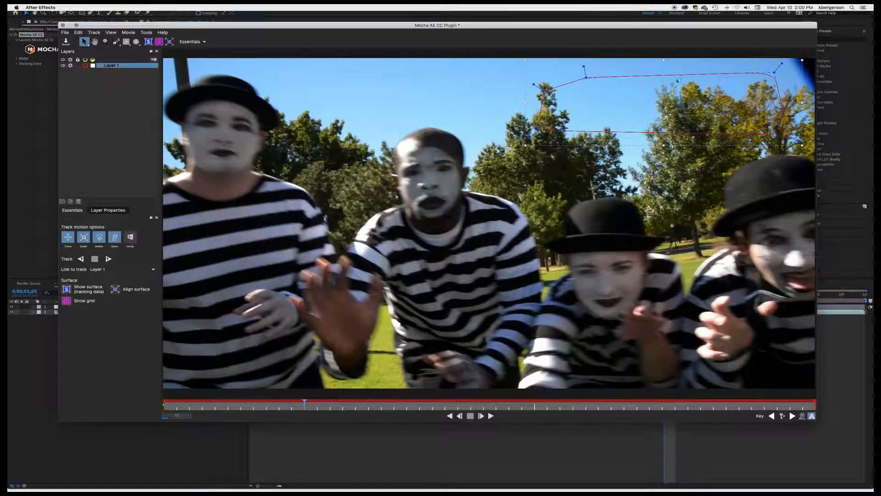
{"action": "left_click_drag", "start_coordinate": [537, 131], "coordinate": [496, 131]}
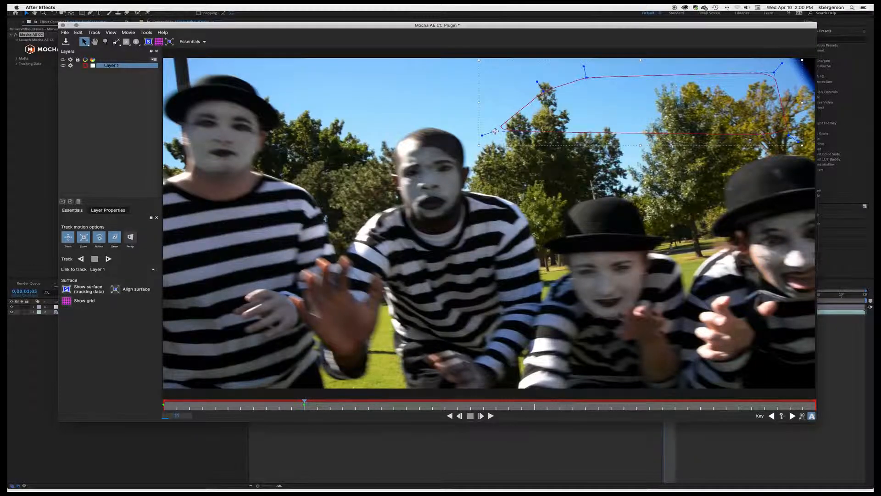
{"action": "left_click_drag", "start_coordinate": [544, 91], "coordinate": [529, 76]}
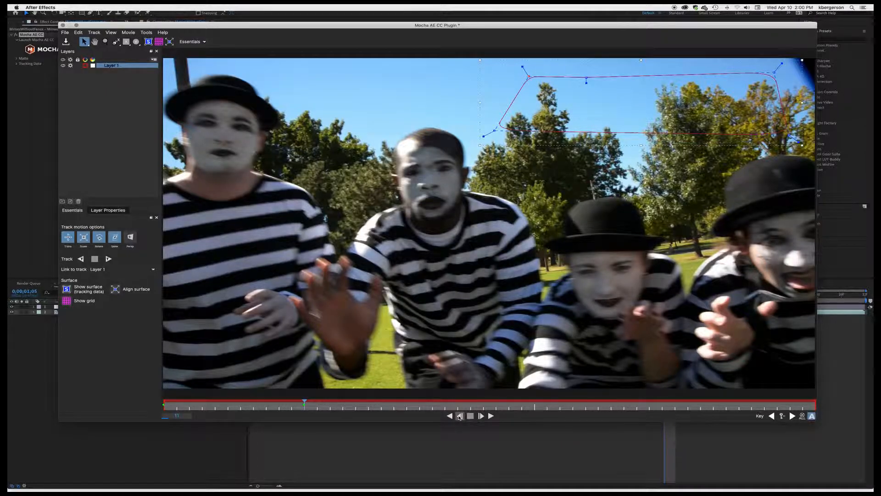
- Examine how the spline shape changes between frames 4 and 11
{"action": "left_click", "coordinate": [459, 416]}
{"action": "left_click", "coordinate": [459, 416]}
{"action": "left_click", "coordinate": [459, 416]}
{"action": "left_click", "coordinate": [460, 416]}
{"action": "left_click", "coordinate": [460, 416]}
{"action": "left_click", "coordinate": [459, 416]}
{"action": "left_click", "coordinate": [459, 416]}
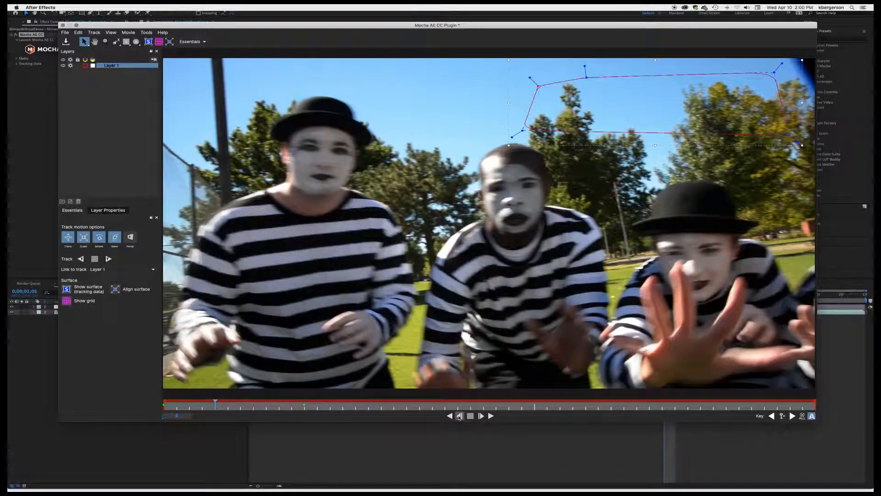
{"action": "left_click", "coordinate": [481, 416]}
{"action": "left_click", "coordinate": [481, 416]}
{"action": "left_click", "coordinate": [481, 416]}
{"action": "left_click", "coordinate": [481, 416]}
{"action": "left_click", "coordinate": [481, 415]}
{"action": "left_click", "coordinate": [481, 416]}
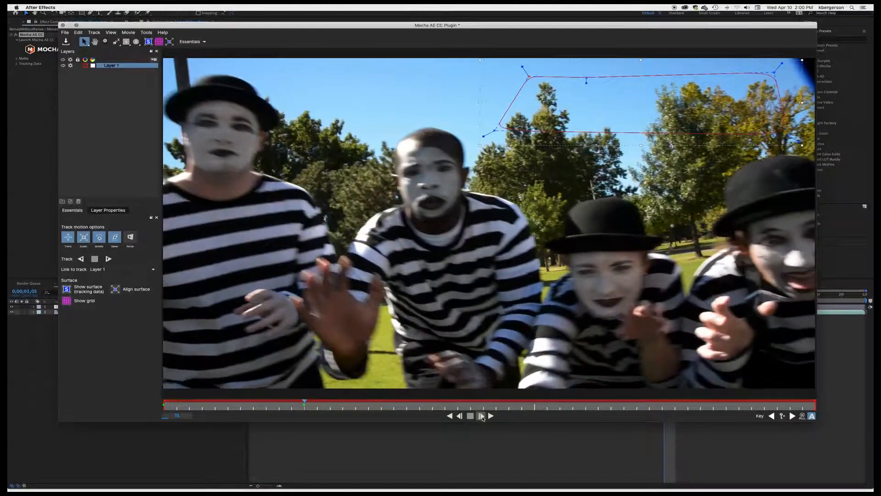
- At frame 26, move the spline's left corners and upper point outward around the treetops
{"action": "left_click", "coordinate": [481, 416]}
{"action": "left_click", "coordinate": [482, 416]}
{"action": "left_click", "coordinate": [481, 415]}
{"action": "left_click", "coordinate": [481, 416]}
{"action": "left_click", "coordinate": [481, 415]}
{"action": "left_click", "coordinate": [481, 416]}
{"action": "left_click", "coordinate": [481, 416]}
{"action": "left_click", "coordinate": [481, 415]}
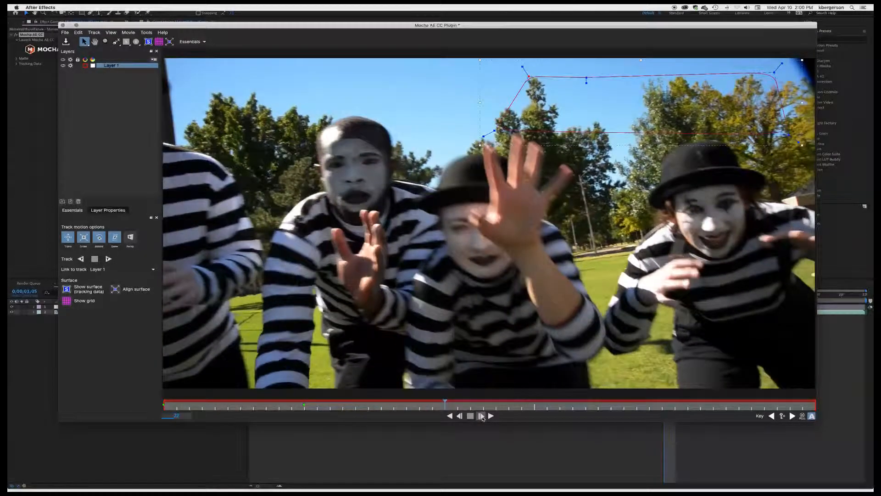
{"action": "left_click", "coordinate": [481, 416]}
{"action": "left_click", "coordinate": [481, 416]}
{"action": "left_click", "coordinate": [481, 416]}
{"action": "left_click", "coordinate": [481, 416]}
{"action": "left_click", "coordinate": [481, 416]}
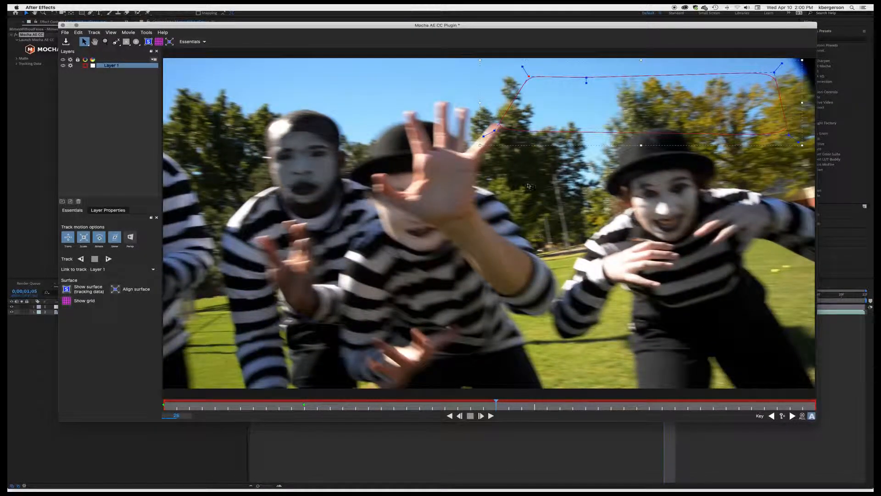
{"action": "left_click_drag", "start_coordinate": [495, 129], "coordinate": [466, 114]}
{"action": "left_click_drag", "start_coordinate": [528, 77], "coordinate": [501, 71]}
{"action": "left_click_drag", "start_coordinate": [586, 78], "coordinate": [582, 68]}
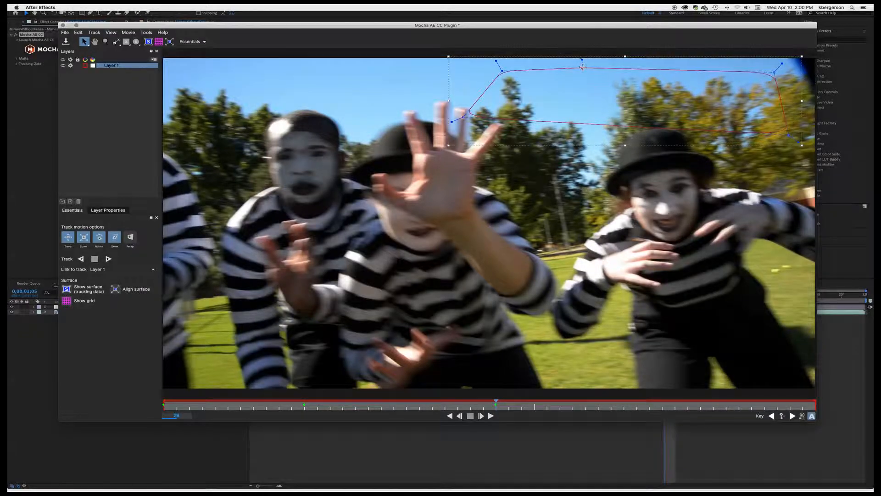
- Pull the spline's lower-left point away from the raised hand at frames 25 and 24
{"action": "left_click", "coordinate": [459, 416]}
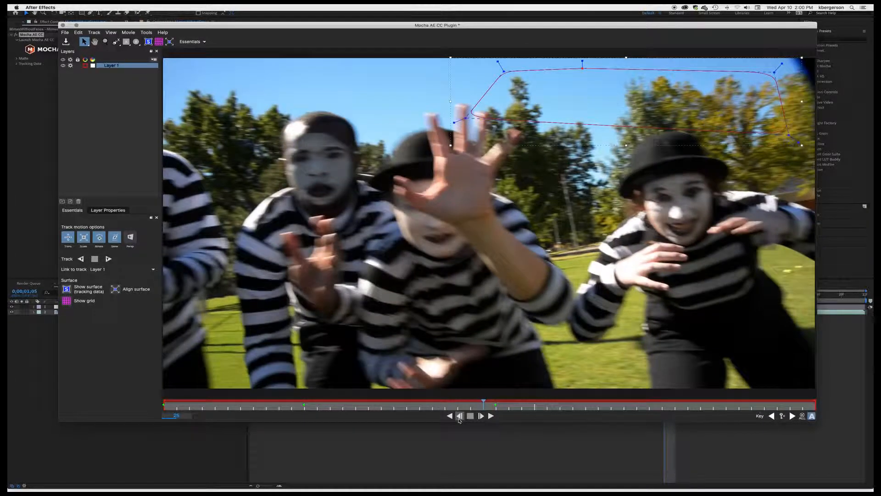
{"action": "left_click_drag", "start_coordinate": [465, 117], "coordinate": [483, 112]}
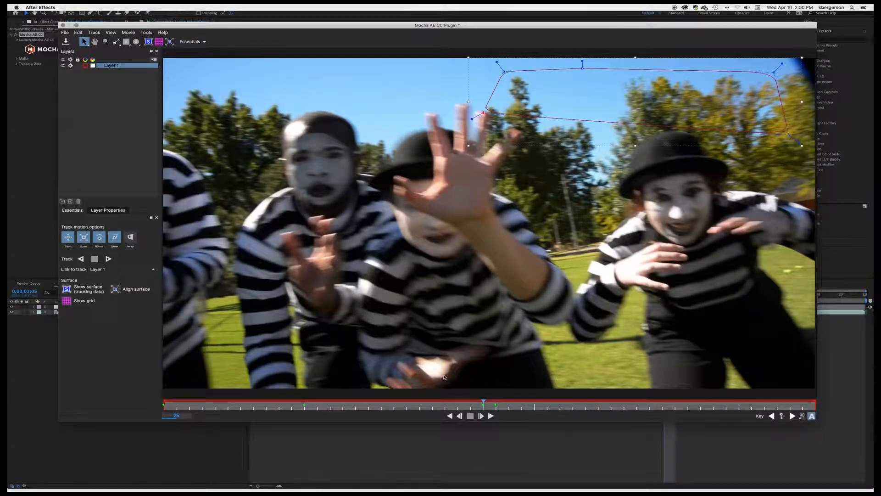
{"action": "left_click", "coordinate": [459, 417]}
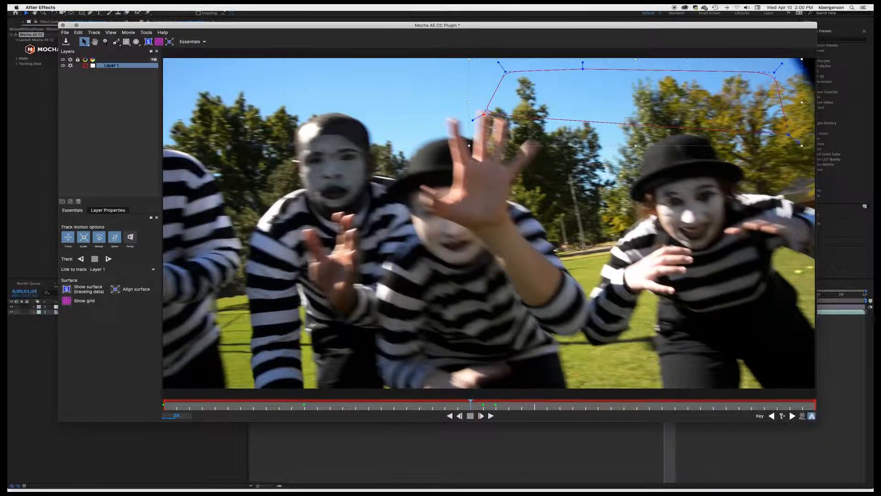
{"action": "left_click_drag", "start_coordinate": [482, 113], "coordinate": [488, 112]}
- Examine the spline's shape around the raised hand between frames 24 and 17
{"action": "left_click", "coordinate": [459, 416]}
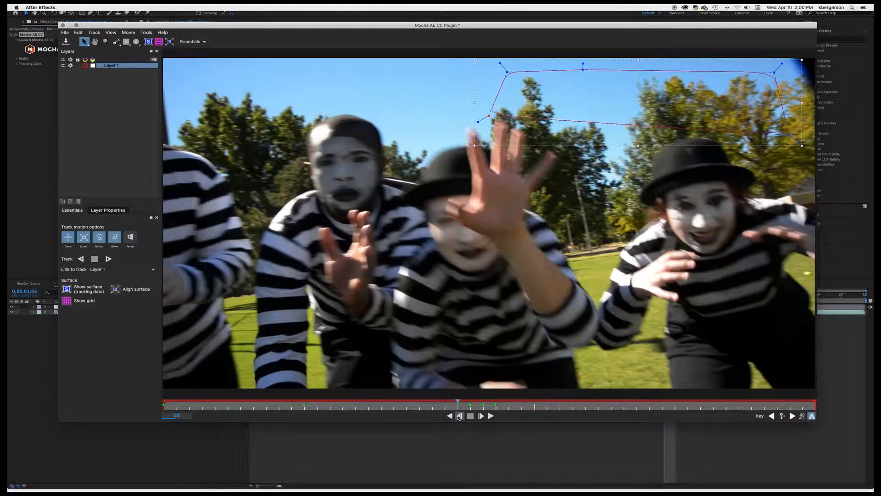
{"action": "left_click", "coordinate": [458, 416]}
{"action": "left_click", "coordinate": [459, 416]}
{"action": "left_click", "coordinate": [459, 416]}
{"action": "left_click", "coordinate": [459, 416]}
{"action": "left_click", "coordinate": [459, 416]}
{"action": "left_click", "coordinate": [459, 417]}
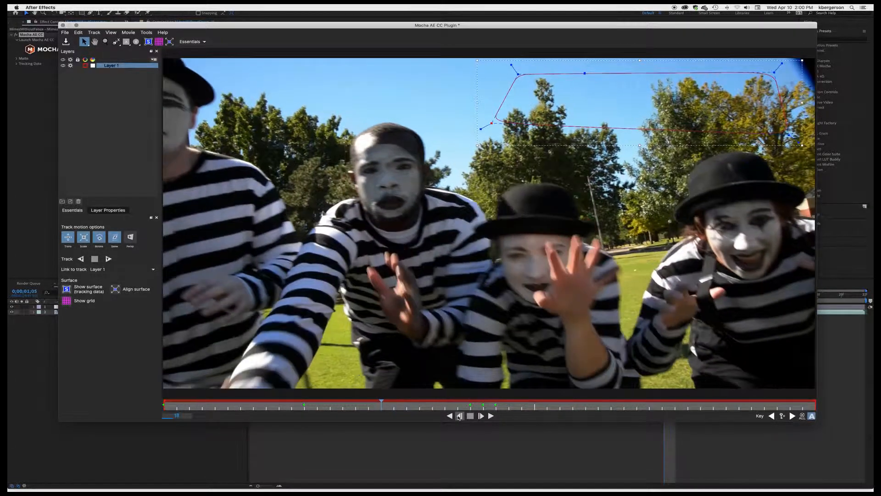
{"action": "left_click", "coordinate": [458, 416]}
{"action": "left_click", "coordinate": [481, 417]}
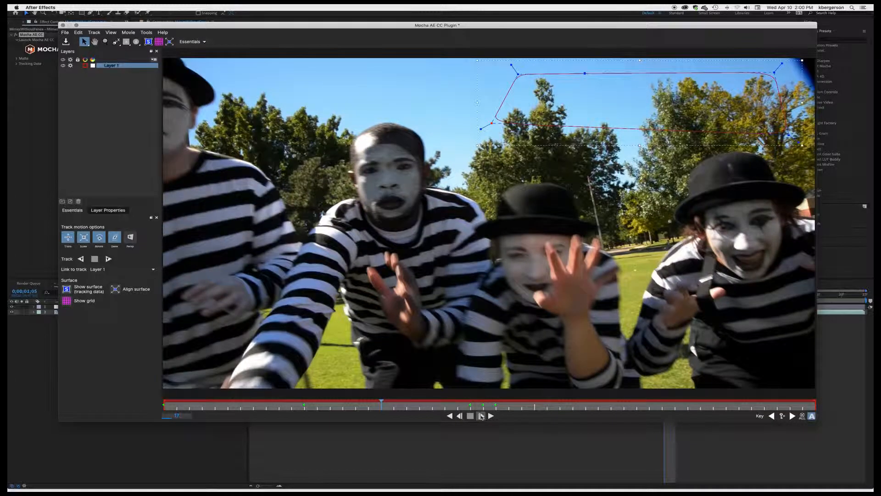
{"action": "left_click", "coordinate": [482, 417]}
{"action": "left_click", "coordinate": [481, 416]}
{"action": "left_click", "coordinate": [481, 416]}
{"action": "left_click", "coordinate": [482, 416]}
{"action": "left_click", "coordinate": [482, 416]}
{"action": "left_click", "coordinate": [481, 416]}
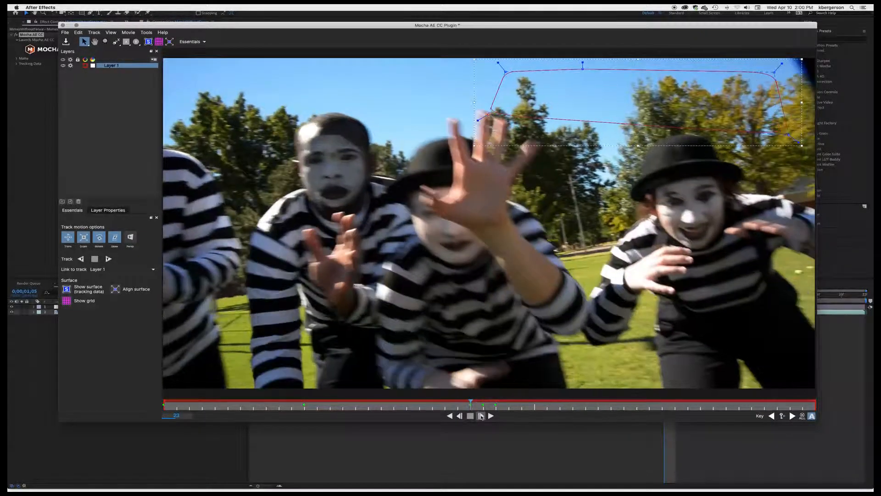
- At frame 28, move the spline's two left corners outward and its lower-right corner up and inward, checking against frame 27
{"action": "left_click", "coordinate": [482, 416]}
{"action": "left_click", "coordinate": [481, 416]}
{"action": "left_click", "coordinate": [481, 417]}
{"action": "left_click", "coordinate": [481, 416]}
{"action": "left_click", "coordinate": [482, 416]}
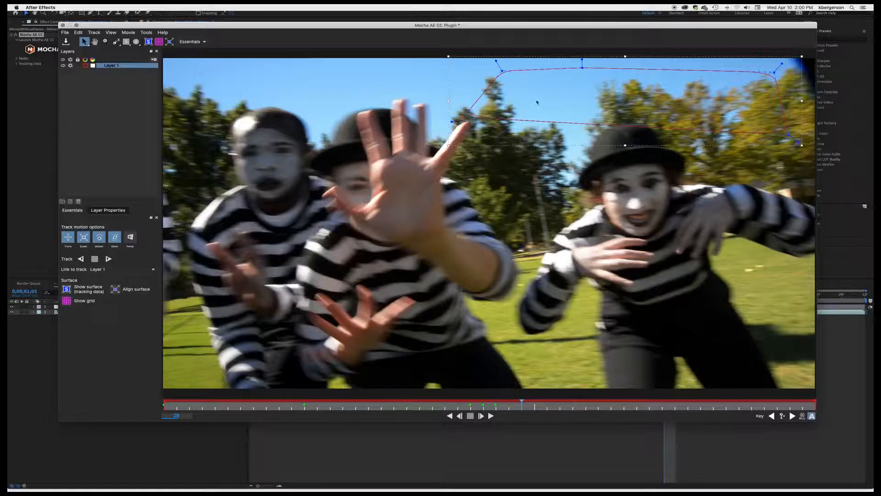
{"action": "left_click_drag", "start_coordinate": [464, 117], "coordinate": [442, 118]}
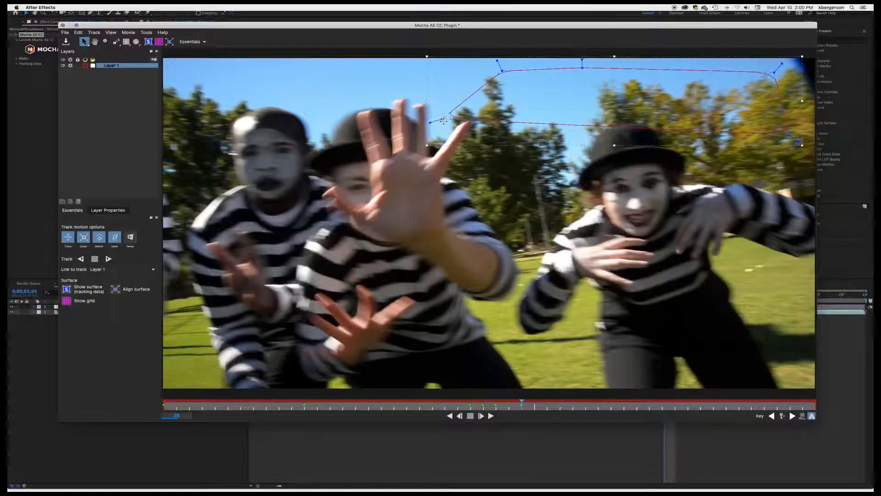
{"action": "left_click_drag", "start_coordinate": [502, 71], "coordinate": [474, 69]}
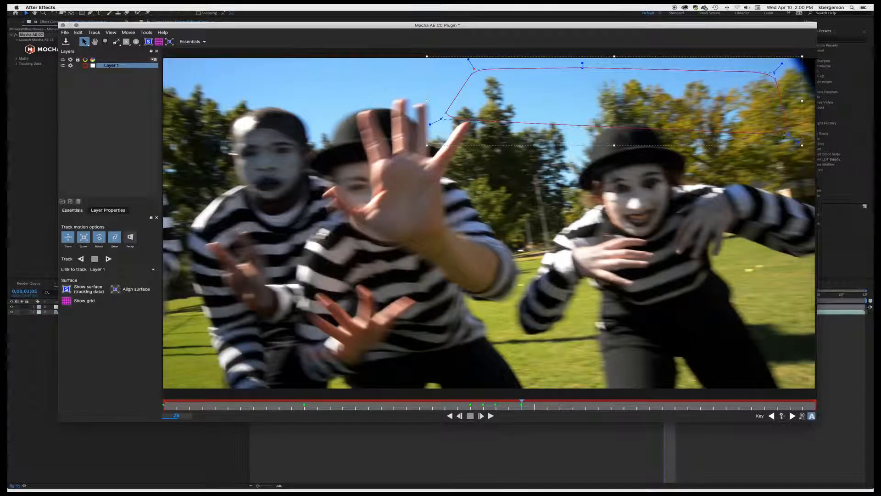
{"action": "left_click_drag", "start_coordinate": [787, 134], "coordinate": [770, 112]}
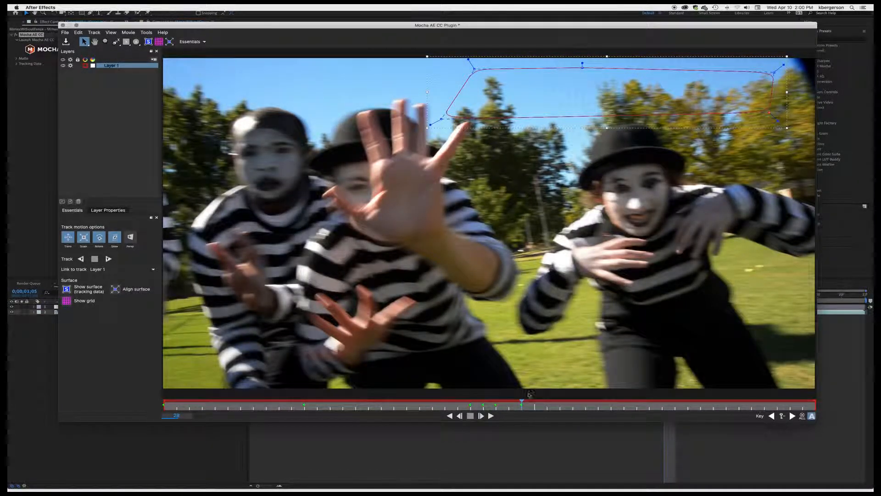
{"action": "left_click", "coordinate": [461, 416]}
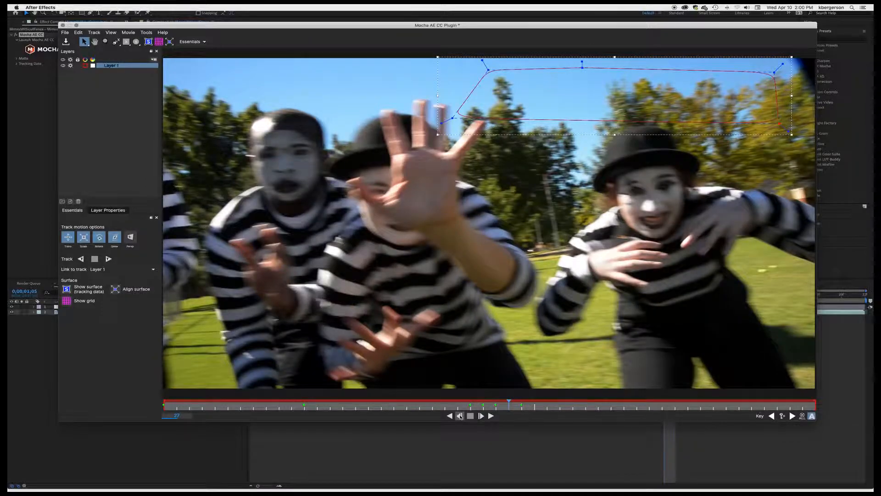
{"action": "left_click", "coordinate": [481, 417]}
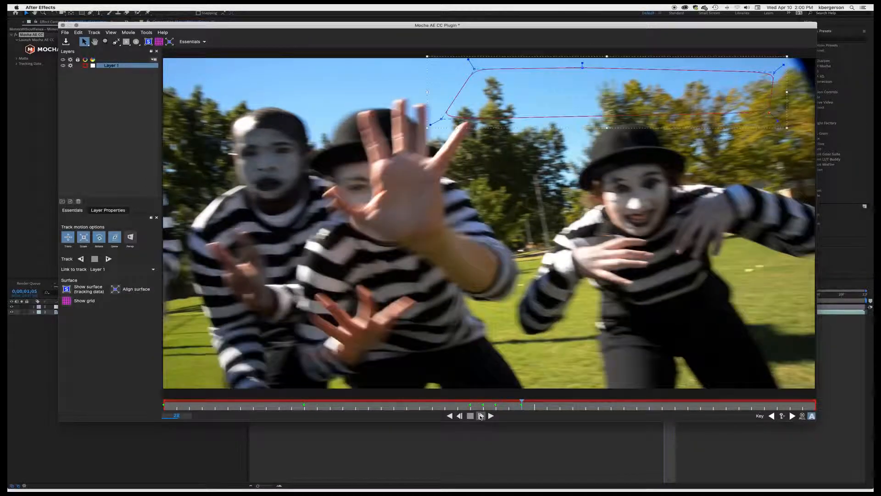
- At frame 34, shift the spline's four corners left to follow the treetops, lowering the lower-right corner
{"action": "left_click", "coordinate": [481, 416]}
{"action": "left_click", "coordinate": [481, 417]}
{"action": "left_click", "coordinate": [481, 417]}
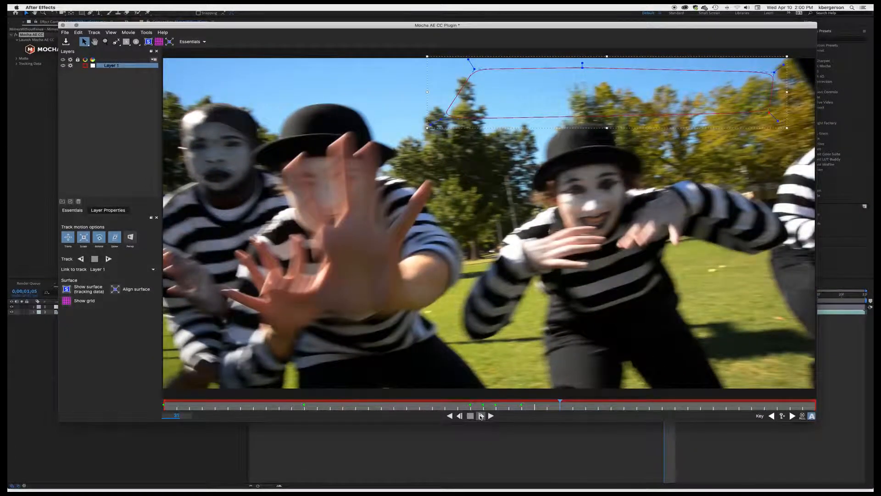
{"action": "left_click", "coordinate": [480, 417]}
{"action": "left_click", "coordinate": [481, 417]}
{"action": "left_click", "coordinate": [480, 416]}
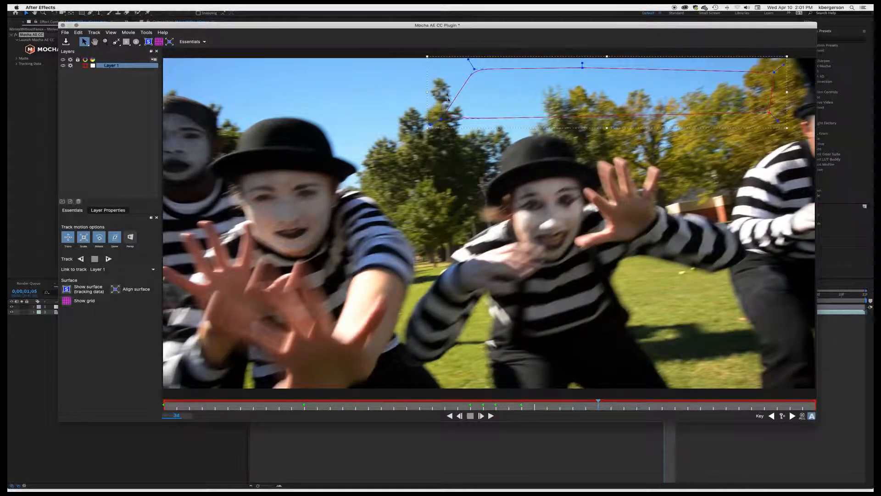
{"action": "left_click_drag", "start_coordinate": [442, 121], "coordinate": [374, 122]}
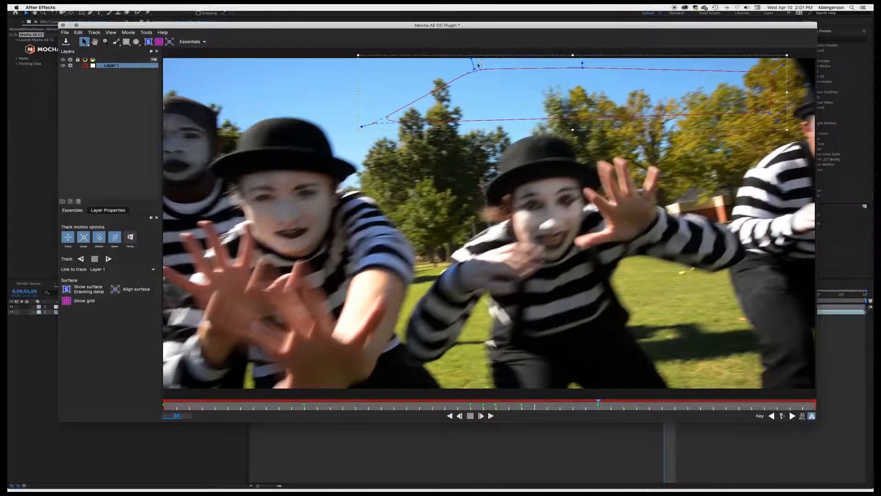
{"action": "left_click_drag", "start_coordinate": [473, 69], "coordinate": [423, 70]}
{"action": "left_click_drag", "start_coordinate": [771, 112], "coordinate": [714, 132]}
{"action": "left_click_drag", "start_coordinate": [775, 72], "coordinate": [724, 64]}
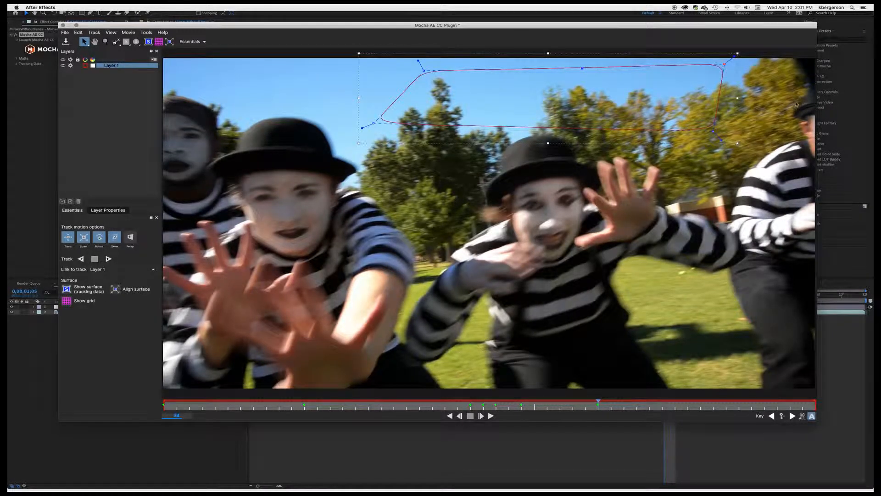
- Examine how the spline follows the treetops between frames 34 and 27
{"action": "left_click", "coordinate": [460, 416]}
{"action": "left_click", "coordinate": [460, 416]}
{"action": "left_click", "coordinate": [459, 415]}
{"action": "left_click", "coordinate": [459, 416]}
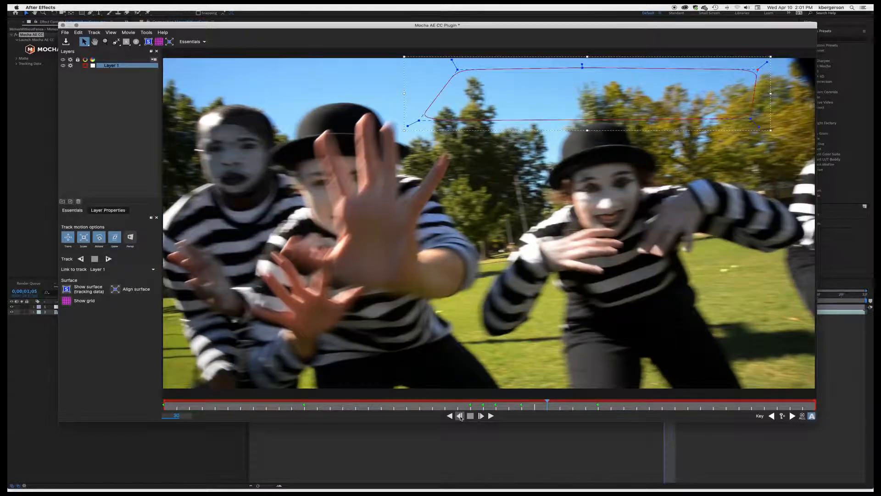
{"action": "left_click", "coordinate": [459, 416]}
{"action": "left_click", "coordinate": [459, 416]}
{"action": "left_click", "coordinate": [460, 416]}
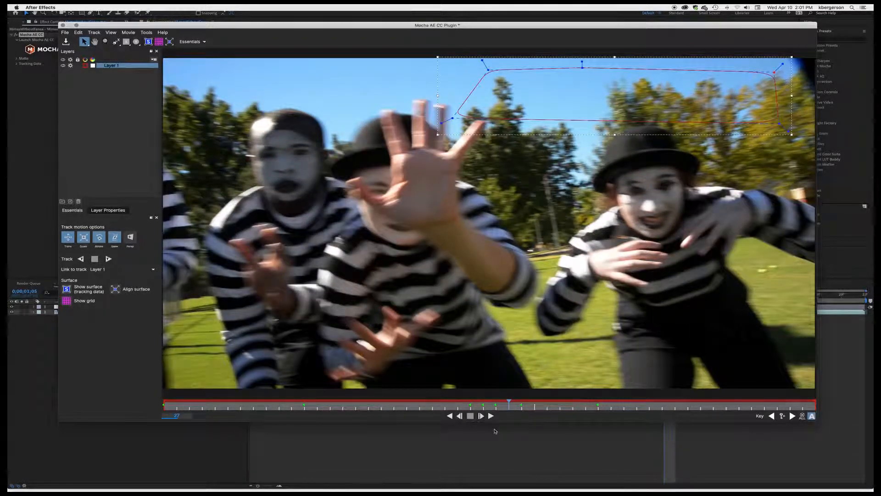
{"action": "left_click", "coordinate": [491, 416]}
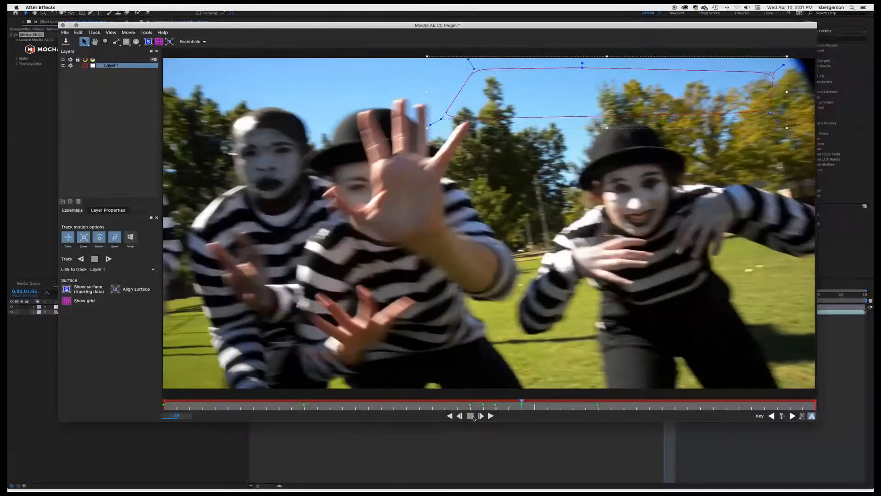
{"action": "left_click", "coordinate": [482, 417]}
{"action": "left_click", "coordinate": [481, 416]}
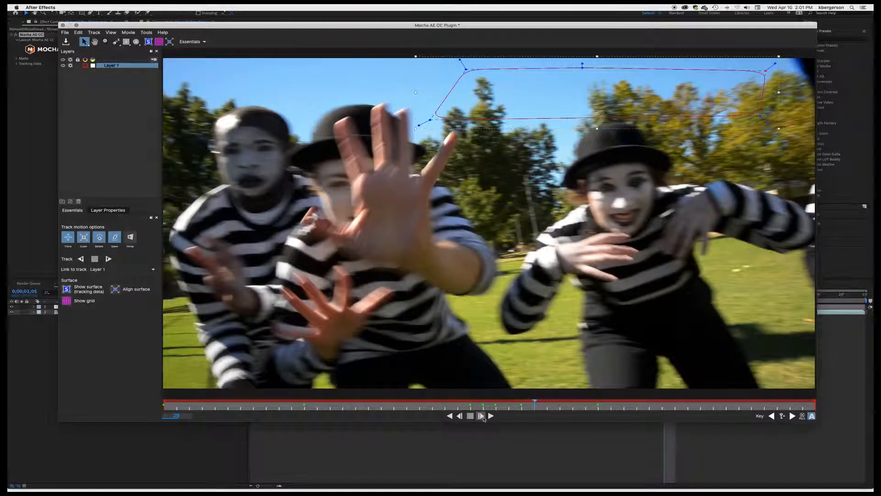
{"action": "left_click", "coordinate": [481, 416]}
{"action": "left_click", "coordinate": [482, 416]}
{"action": "left_click", "coordinate": [481, 415]}
{"action": "left_click", "coordinate": [481, 416]}
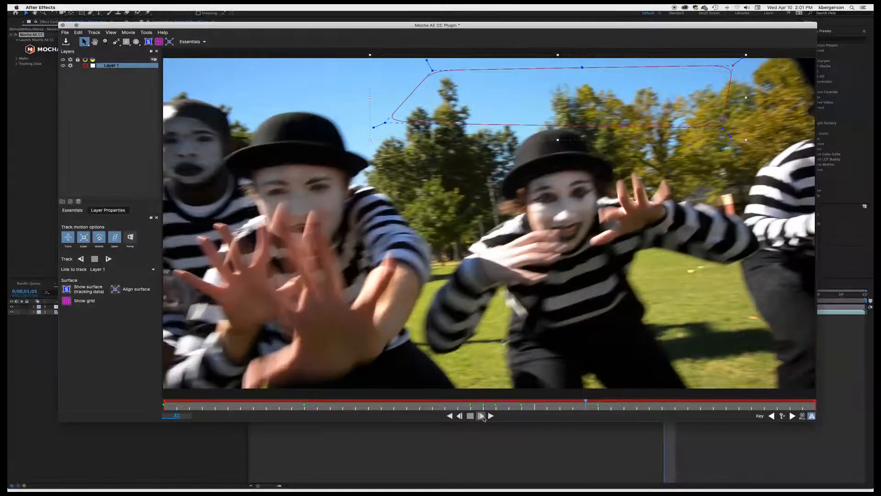
- At frame 40, shift the spline's four corners left and lower its two bottom corners over the treetops
{"action": "left_click", "coordinate": [481, 416]}
{"action": "left_click", "coordinate": [481, 415]}
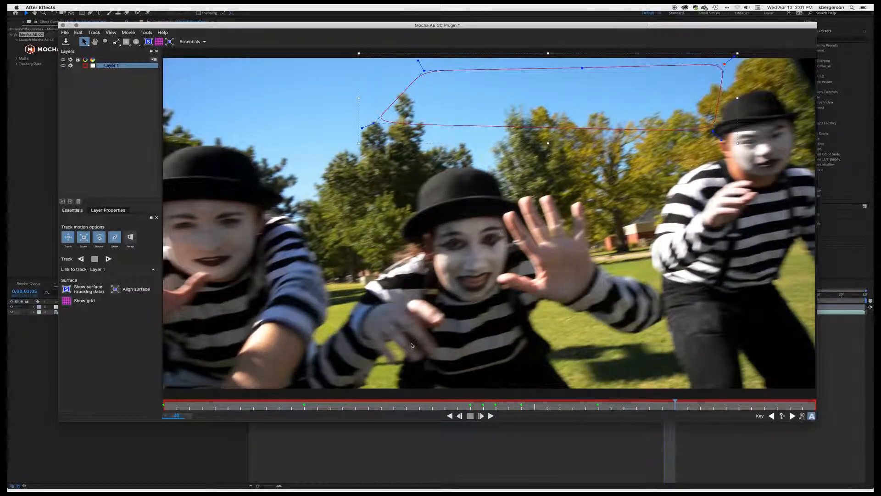
{"action": "left_click_drag", "start_coordinate": [712, 132], "coordinate": [677, 151]}
{"action": "left_click_drag", "start_coordinate": [725, 64], "coordinate": [695, 68]}
{"action": "left_click_drag", "start_coordinate": [374, 123], "coordinate": [337, 144]}
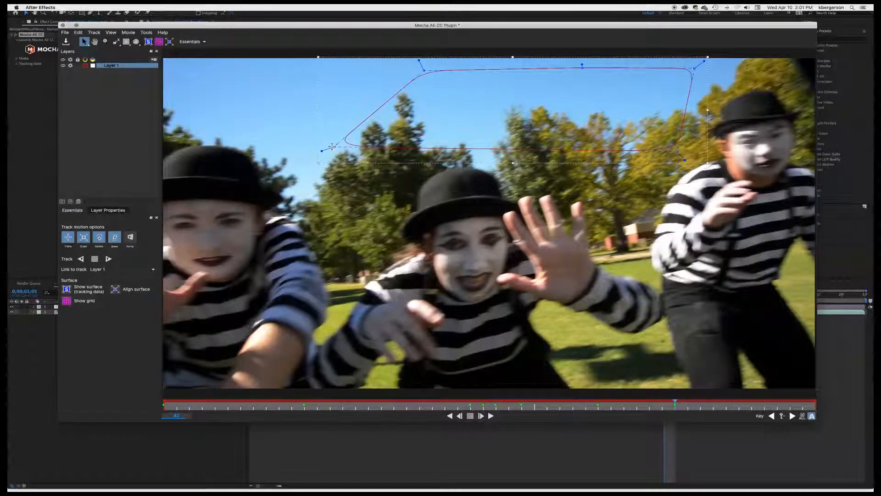
{"action": "left_click_drag", "start_coordinate": [424, 71], "coordinate": [392, 72]}
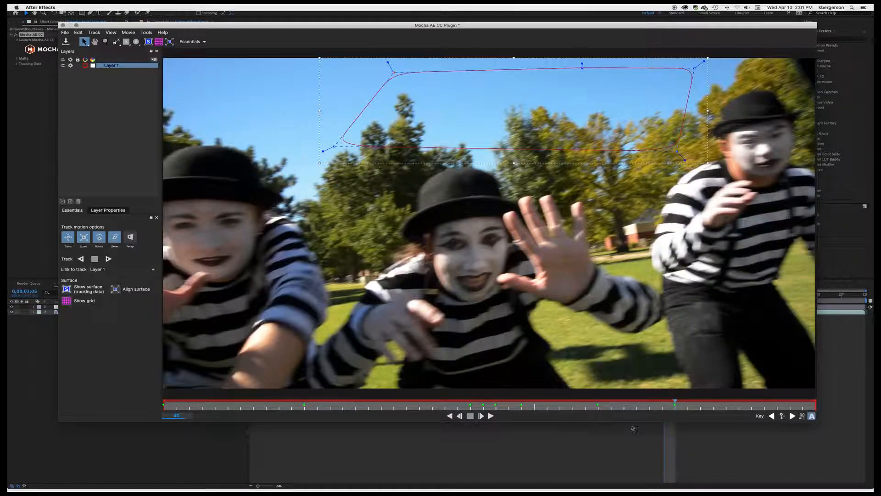
- Examine the spline's movement over the treetops between frames 40 and 34
{"action": "left_click", "coordinate": [460, 416]}
{"action": "left_click", "coordinate": [460, 415]}
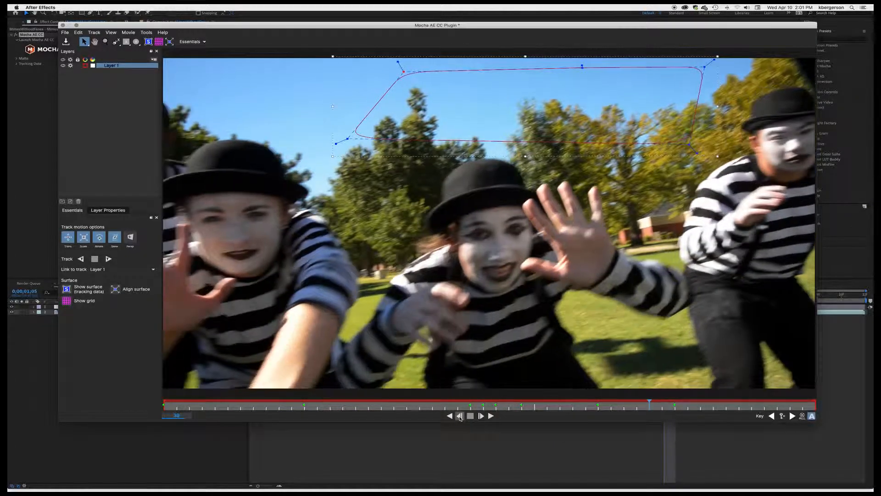
{"action": "left_click", "coordinate": [460, 416]}
{"action": "left_click", "coordinate": [460, 416]}
{"action": "left_click", "coordinate": [460, 416]}
{"action": "left_click", "coordinate": [460, 415]}
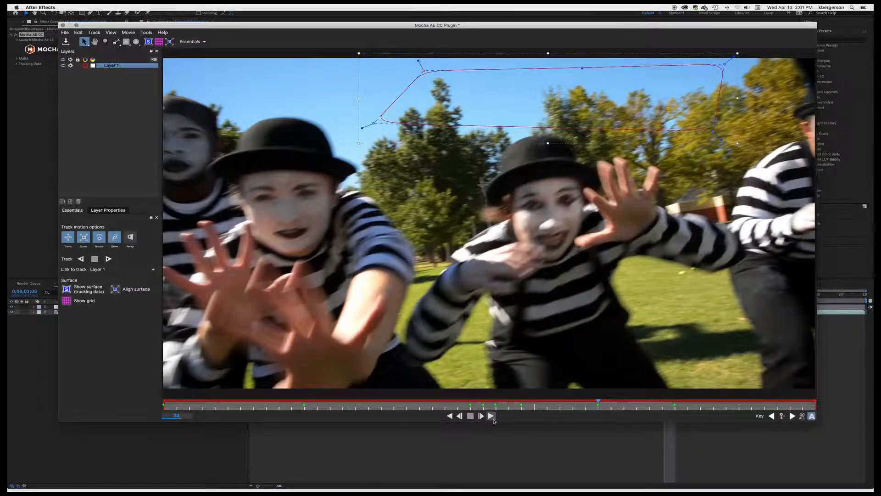
{"action": "left_click", "coordinate": [481, 416]}
{"action": "left_click", "coordinate": [481, 416]}
{"action": "left_click", "coordinate": [481, 416]}
{"action": "left_click", "coordinate": [481, 415]}
{"action": "left_click", "coordinate": [481, 416]}
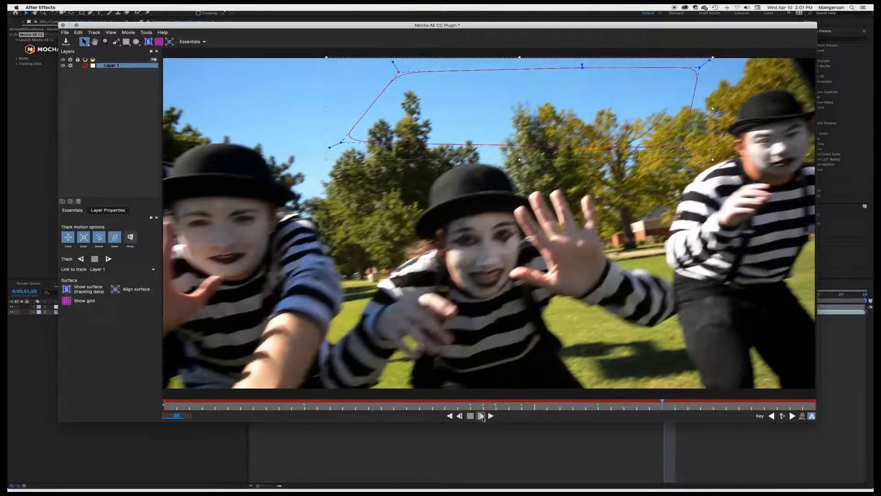
{"action": "left_click", "coordinate": [481, 416]}
- At frame 45, shift the spline's four corners left to follow the trees and clear the hatted performer's face
{"action": "left_click", "coordinate": [481, 416]}
{"action": "left_click", "coordinate": [481, 416]}
{"action": "left_click", "coordinate": [481, 416]}
{"action": "left_click", "coordinate": [481, 416]}
{"action": "left_click", "coordinate": [481, 416]}
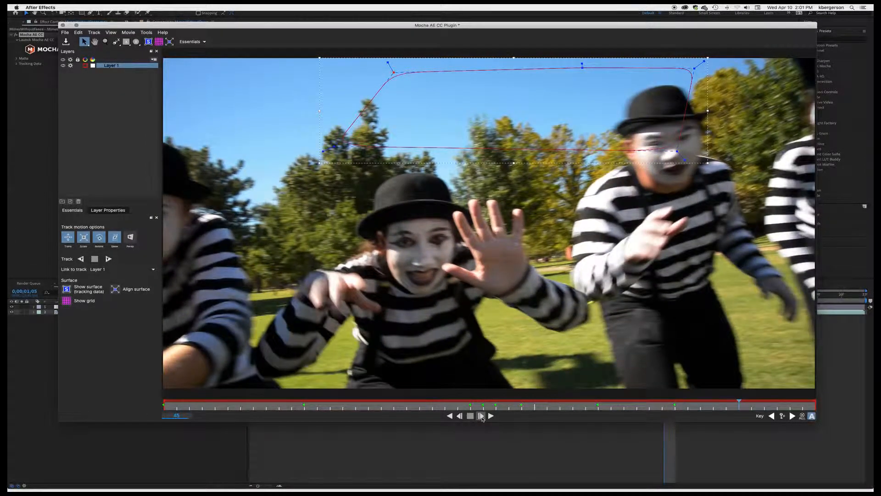
{"action": "left_click_drag", "start_coordinate": [677, 151], "coordinate": [590, 158]}
{"action": "left_click_drag", "start_coordinate": [693, 57], "coordinate": [618, 65]}
{"action": "left_click_drag", "start_coordinate": [391, 72], "coordinate": [350, 80]}
{"action": "left_click_drag", "start_coordinate": [335, 146], "coordinate": [296, 152]}
- Examine the spline's position relative to the trees and performers between frames 45 and 40
{"action": "left_click", "coordinate": [459, 416]}
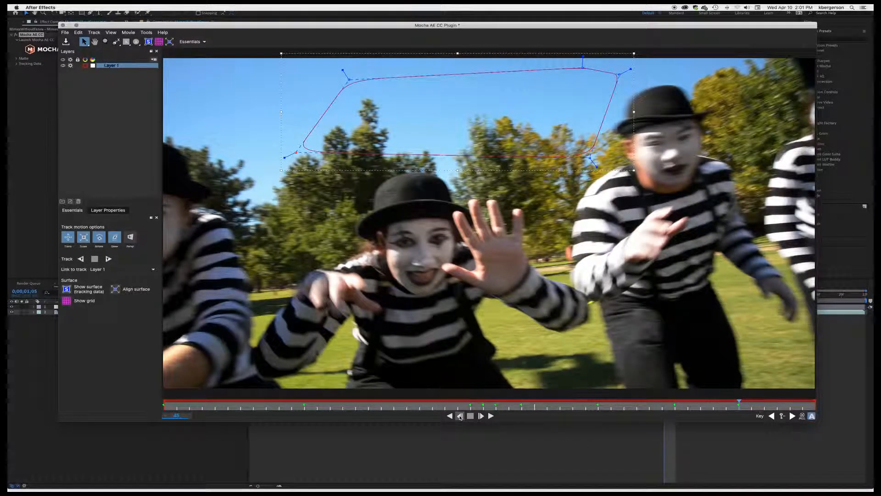
{"action": "left_click", "coordinate": [460, 416]}
{"action": "left_click", "coordinate": [460, 416]}
{"action": "left_click", "coordinate": [460, 416]}
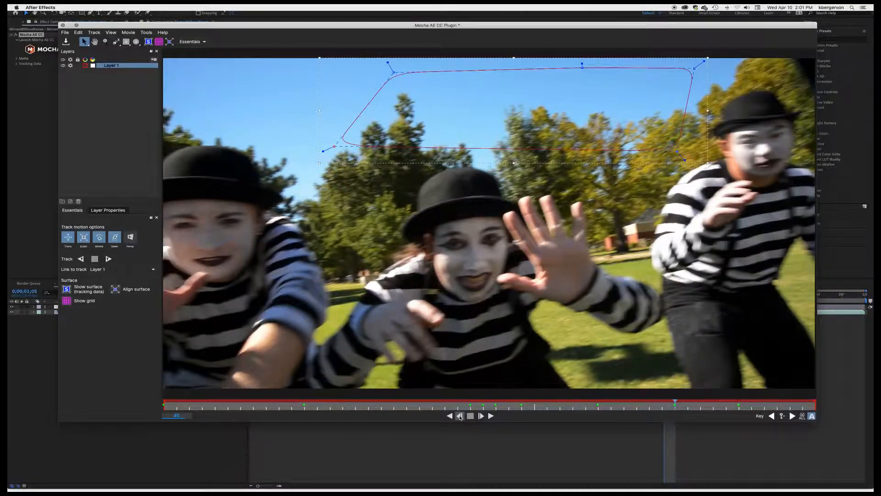
{"action": "left_click", "coordinate": [481, 416]}
{"action": "left_click", "coordinate": [481, 416]}
{"action": "left_click", "coordinate": [481, 416]}
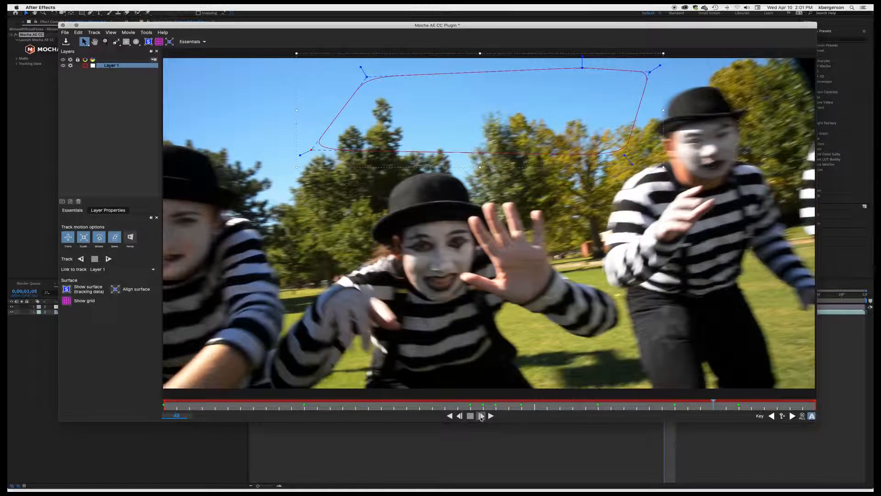
{"action": "left_click", "coordinate": [481, 416]}
{"action": "left_click", "coordinate": [481, 416]}
- At frame 50, shift the spline's four corners and upper middle point left over the trees, clear of the performer's face
{"action": "left_click", "coordinate": [481, 416]}
{"action": "left_click", "coordinate": [481, 416]}
{"action": "left_click", "coordinate": [481, 416]}
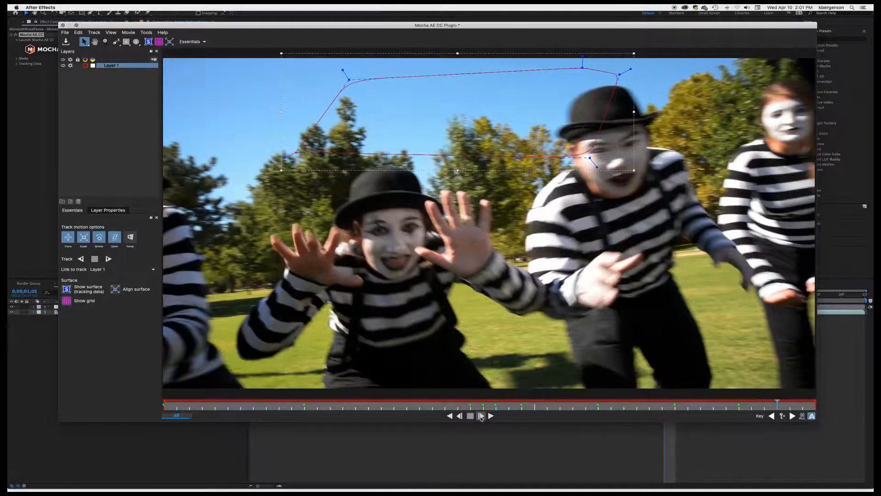
{"action": "left_click", "coordinate": [481, 416]}
{"action": "left_click", "coordinate": [481, 416]}
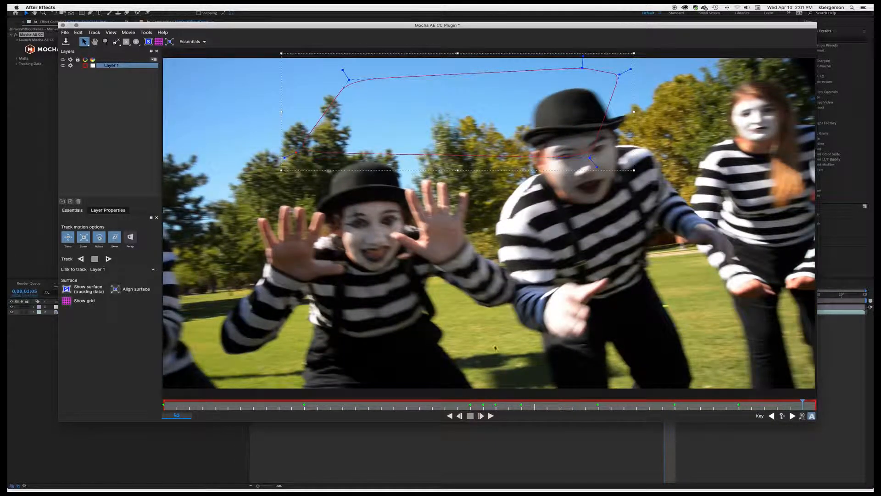
{"action": "left_click_drag", "start_coordinate": [590, 158], "coordinate": [502, 151]}
{"action": "left_click_drag", "start_coordinate": [585, 68], "coordinate": [412, 72]}
{"action": "left_click_drag", "start_coordinate": [619, 75], "coordinate": [534, 73]}
{"action": "left_click_drag", "start_coordinate": [294, 153], "coordinate": [244, 148]}
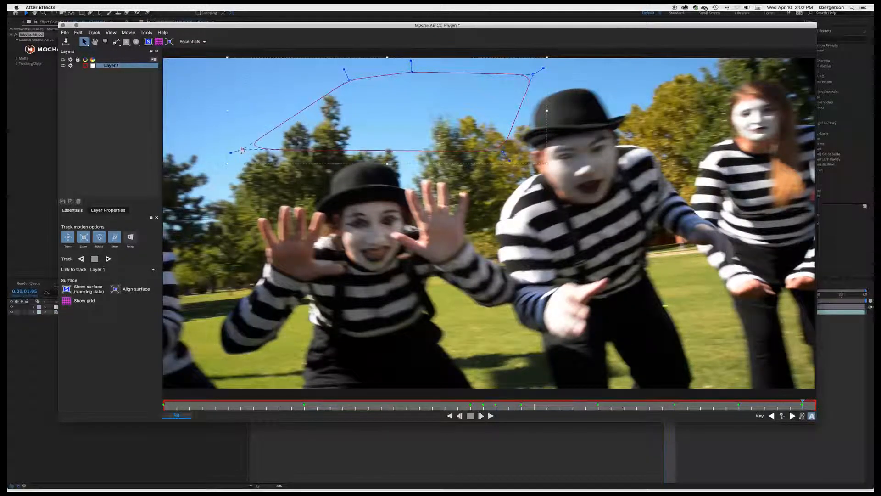
{"action": "left_click_drag", "start_coordinate": [349, 79], "coordinate": [310, 74]}
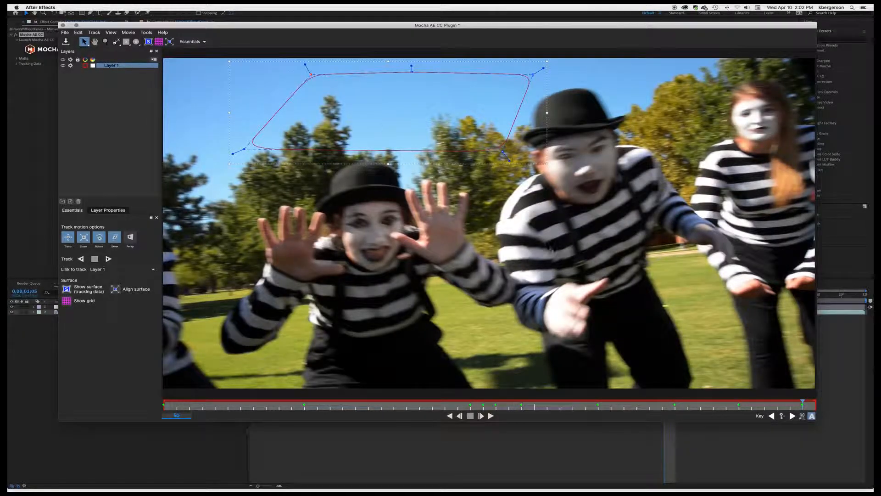
- Review the spline from frame 50 back to frame 45 and play the footage backward from there
{"action": "left_click", "coordinate": [461, 416]}
{"action": "left_click", "coordinate": [460, 416]}
{"action": "left_click", "coordinate": [461, 416]}
{"action": "left_click", "coordinate": [460, 416]}
{"action": "left_click", "coordinate": [460, 416]}
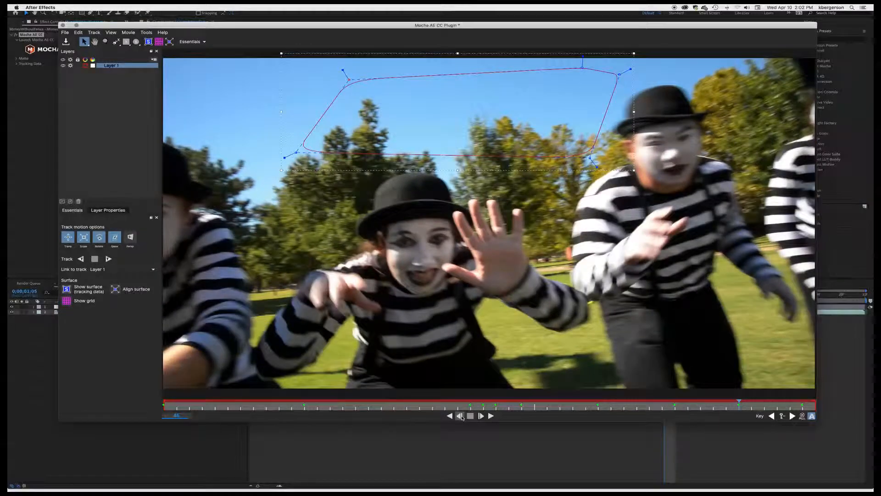
{"action": "left_click", "coordinate": [450, 416]}
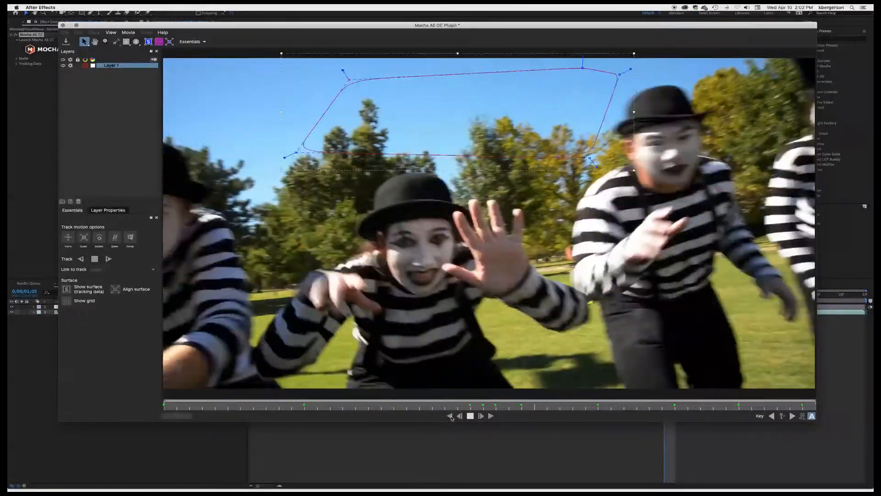
- Track Layer 1 forward from frame 0 through the whole clip, and close Mocha with the tracking project saved
{"action": "key", "text": "space"}
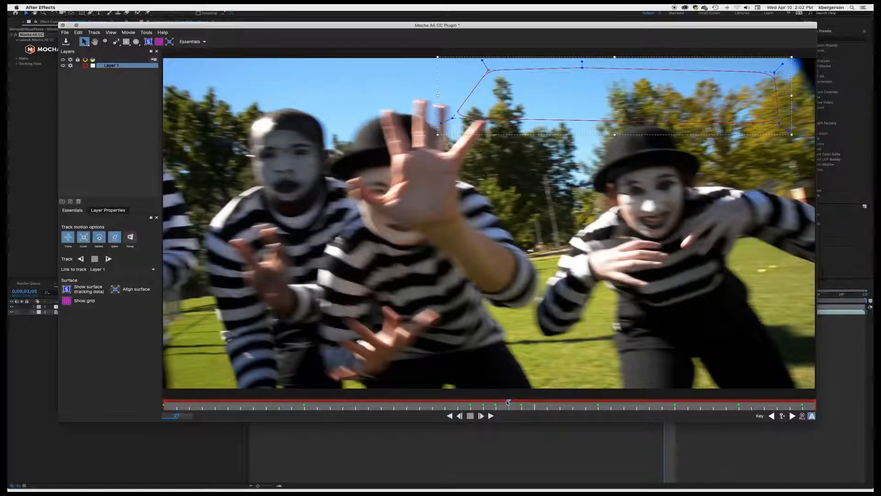
{"action": "left_click", "coordinate": [460, 416]}
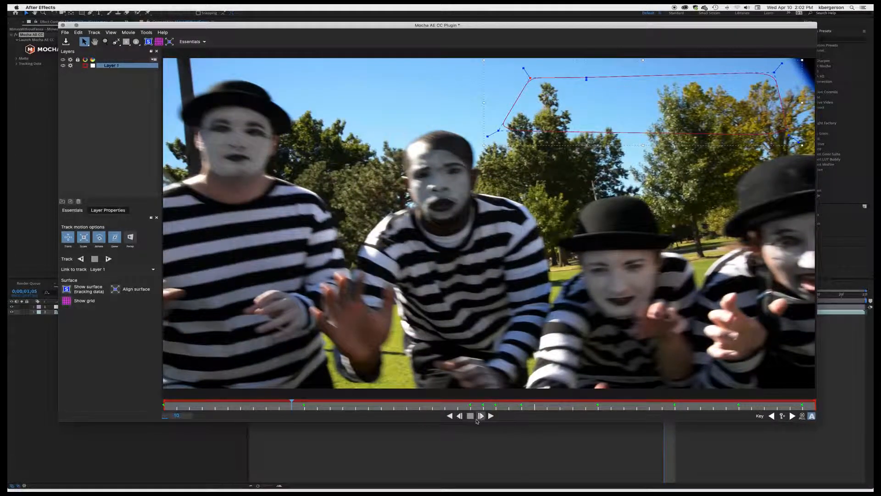
{"action": "left_click", "coordinate": [459, 417]}
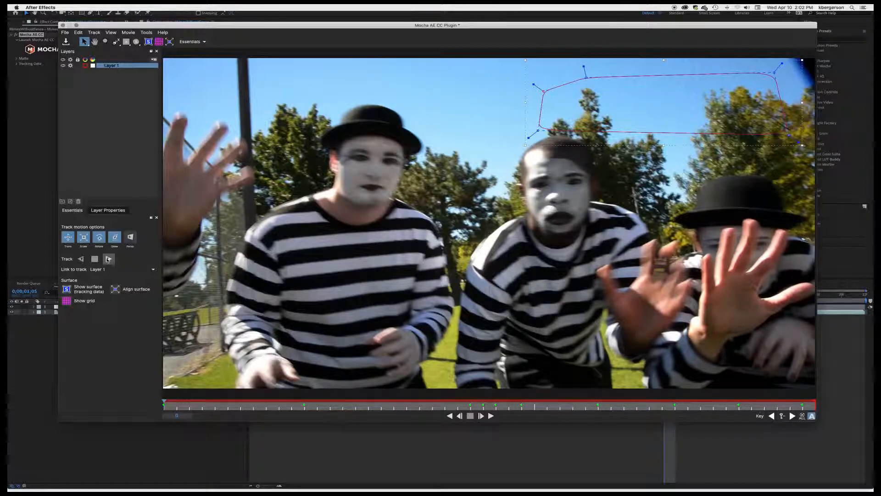
{"action": "left_click", "coordinate": [108, 259]}
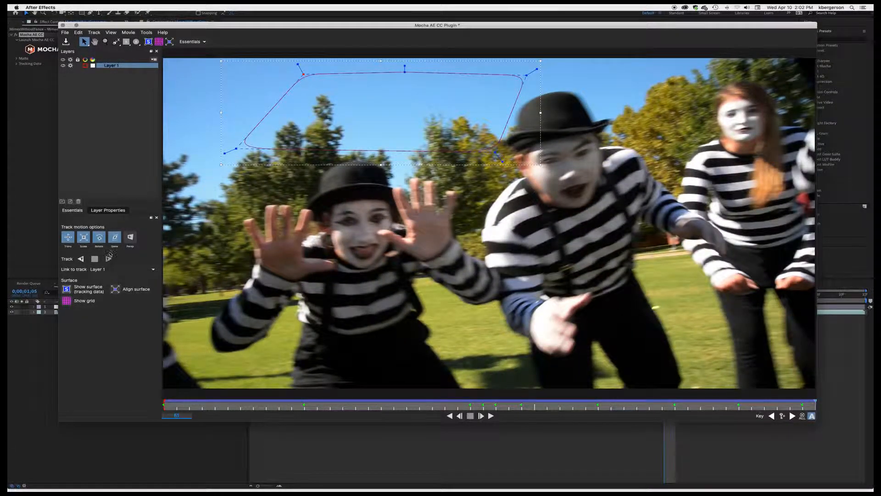
{"action": "left_click", "coordinate": [63, 25]}
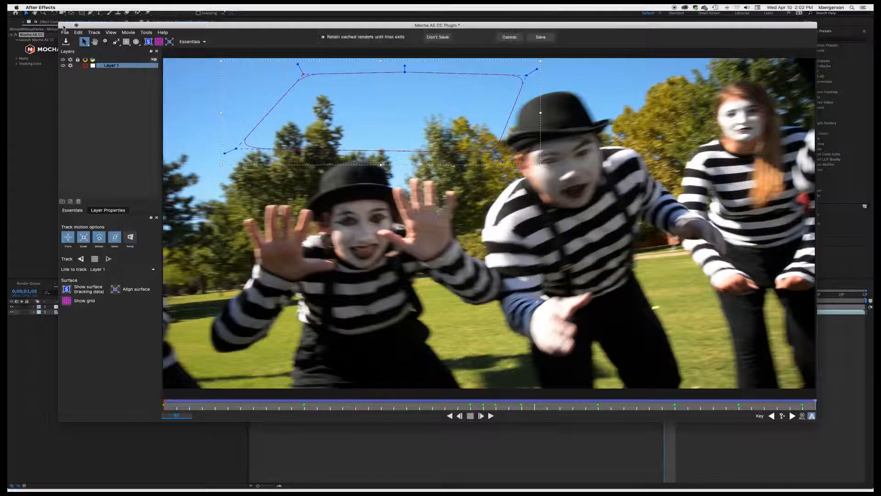
{"action": "left_click", "coordinate": [535, 61]}
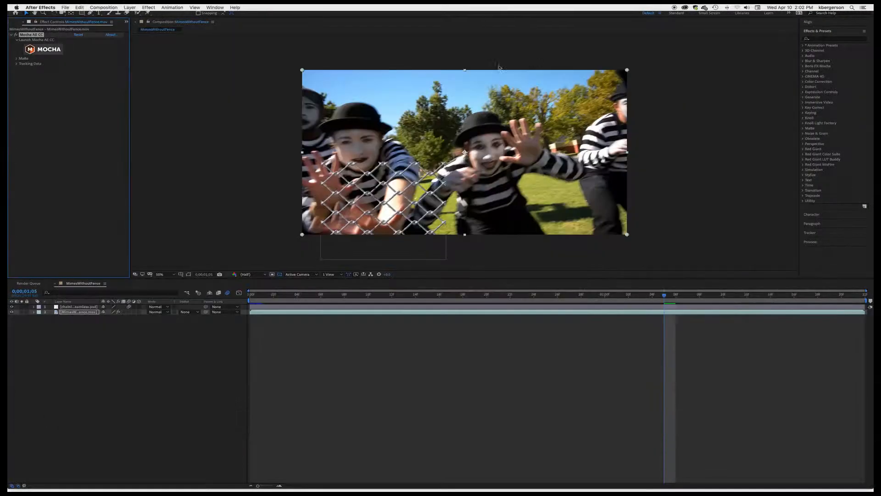
- Create track data from Layer 1 in the footage's Mocha AE CC effect
{"action": "left_click", "coordinate": [17, 64]}
{"action": "left_click", "coordinate": [96, 69]}
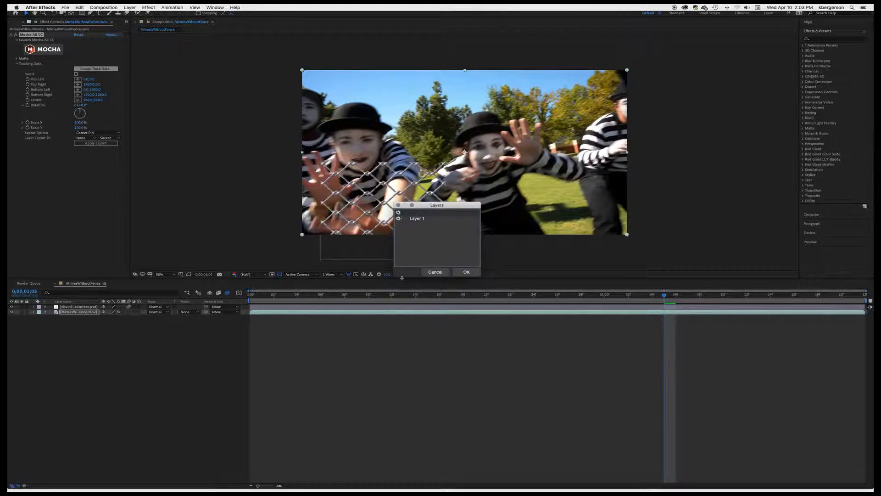
{"action": "left_click", "coordinate": [466, 273]}
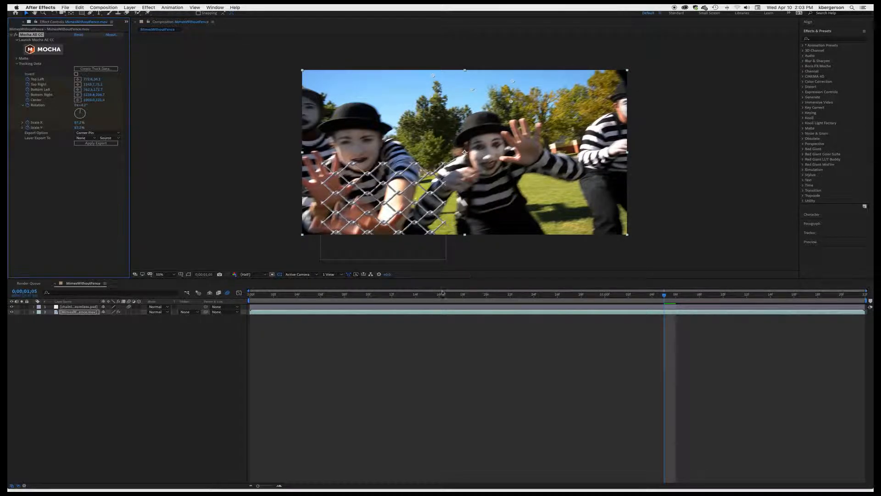
- Reveal the footage's Mocha tracking keyframes and delete all keyframes of Top Left, Top Right, Bottom Left and Bottom Right
{"action": "left_click", "coordinate": [34, 312]}
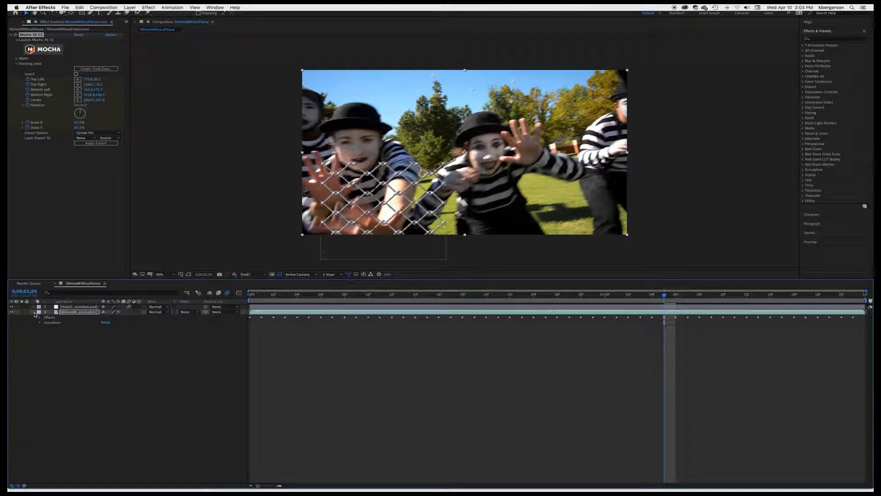
{"action": "left_click", "coordinate": [39, 317]}
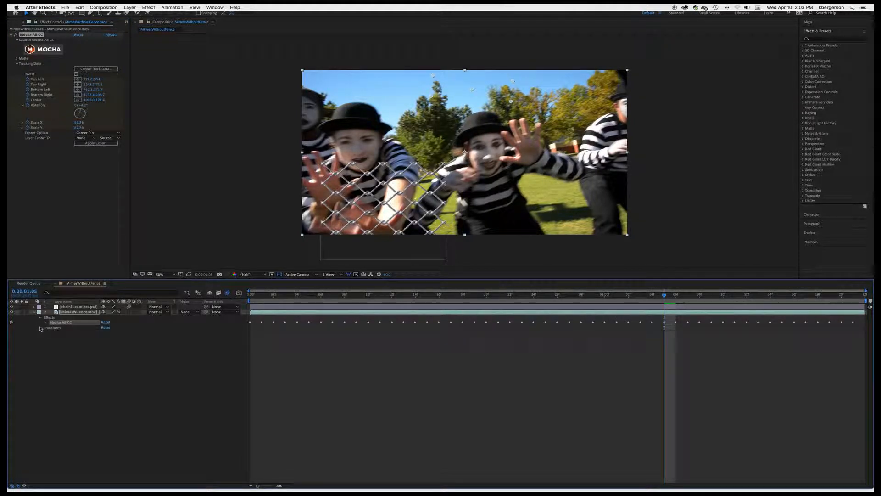
{"action": "left_click", "coordinate": [46, 323]}
{"action": "left_click", "coordinate": [51, 338]}
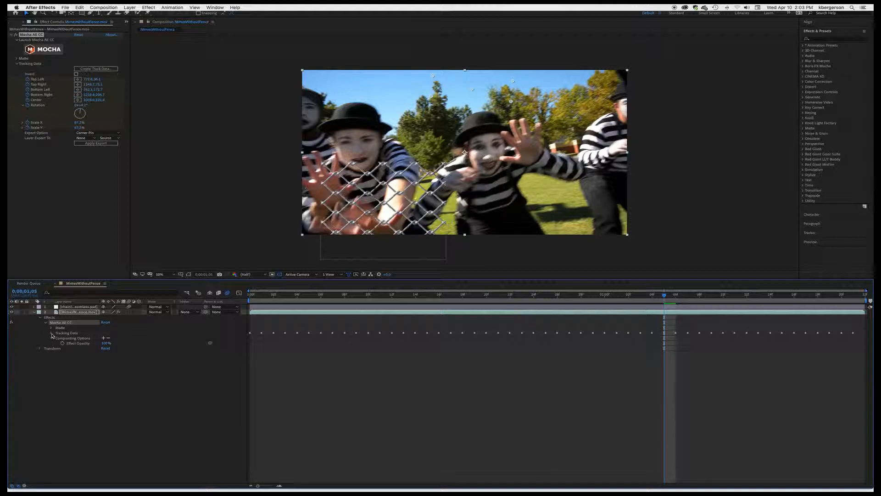
{"action": "left_click", "coordinate": [51, 334]}
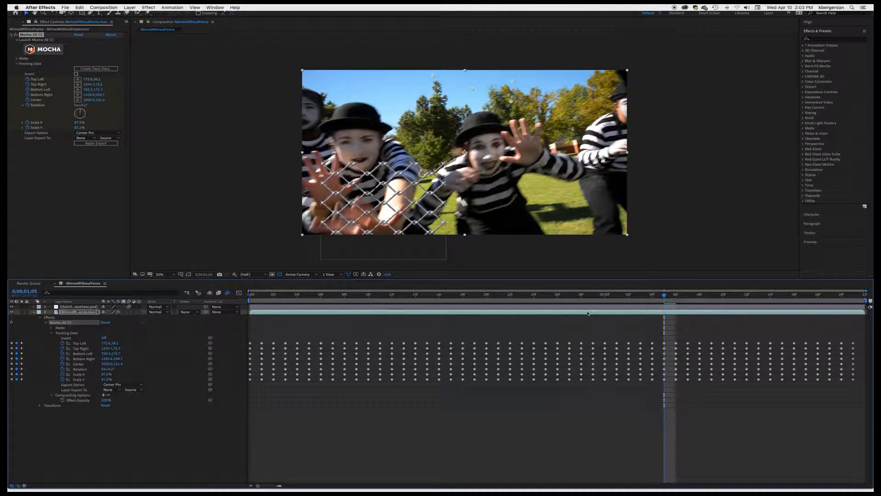
{"action": "left_click_drag", "start_coordinate": [858, 326], "coordinate": [231, 361]}
{"action": "key", "text": "Delete"}
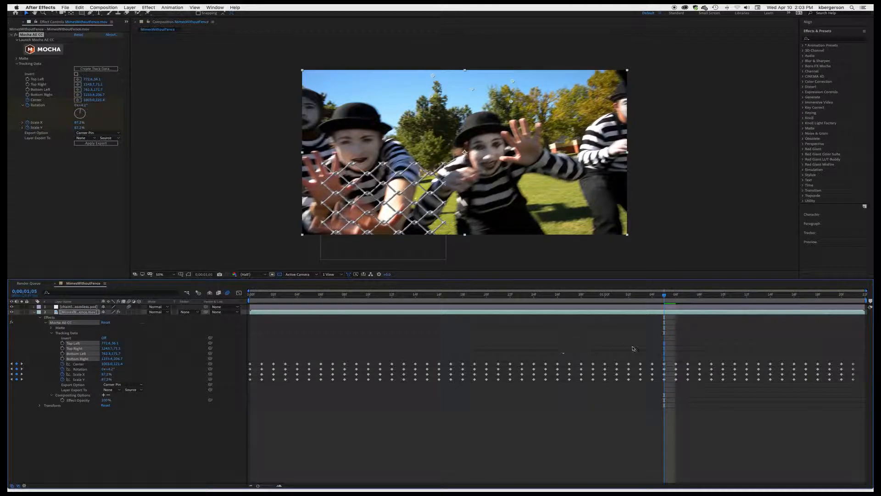
- Copy the Mocha Center keyframes and add a null object named Tracking DAta above the fence layer
{"action": "left_click_drag", "start_coordinate": [856, 349], "coordinate": [228, 365]}
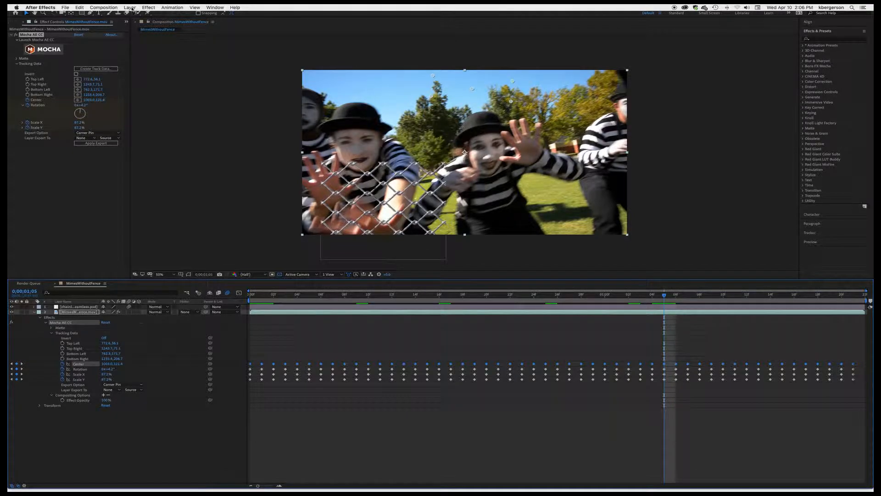
{"action": "left_click", "coordinate": [130, 8]}
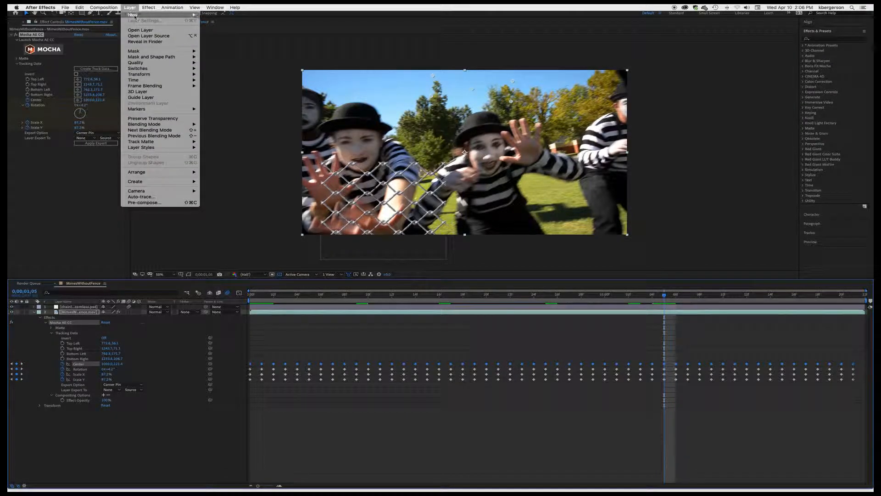
{"action": "mouse_move", "coordinate": [134, 16]}
{"action": "left_click", "coordinate": [219, 40]}
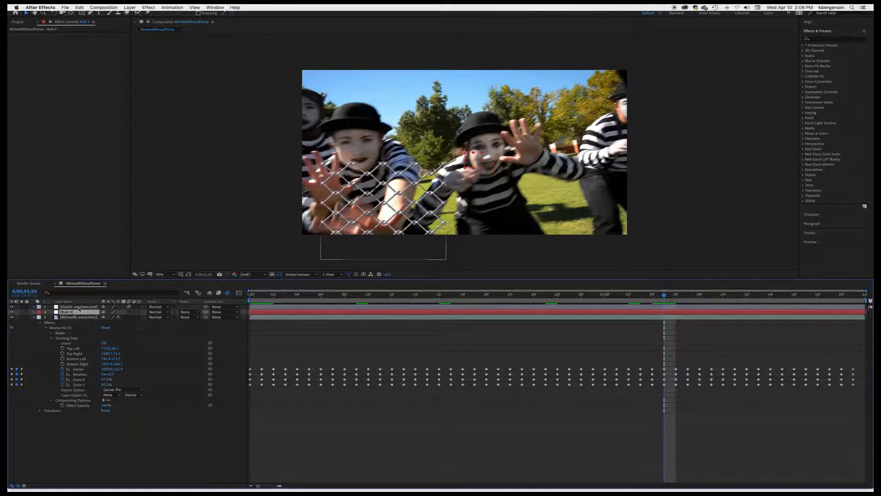
{"action": "left_click_drag", "start_coordinate": [79, 312], "coordinate": [84, 304]}
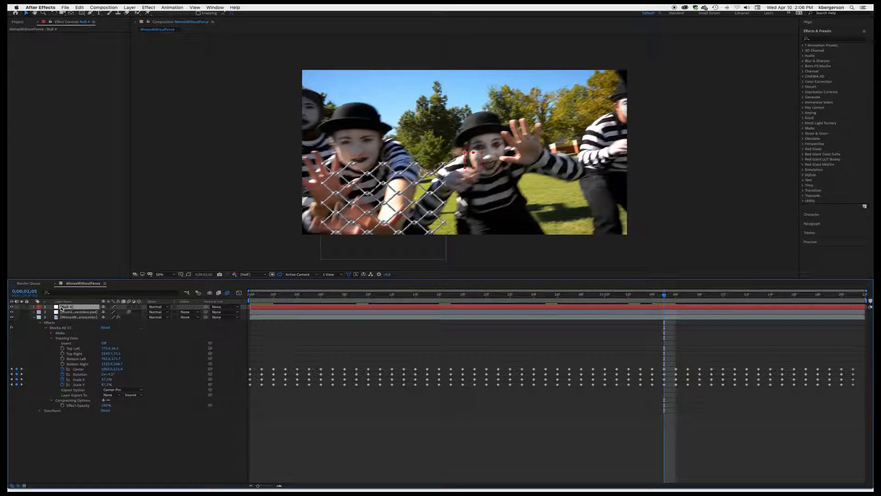
{"action": "key", "text": "Return"}
- Paste the copied Center keyframes onto the null's Position property, starting at 0;00;00;00
{"action": "left_click", "coordinate": [34, 307]}
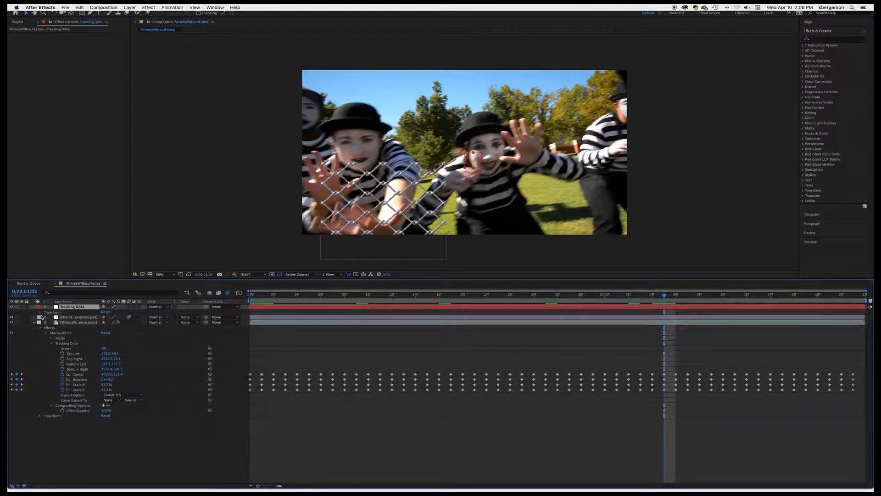
{"action": "left_click", "coordinate": [40, 312]}
{"action": "left_click", "coordinate": [63, 323]}
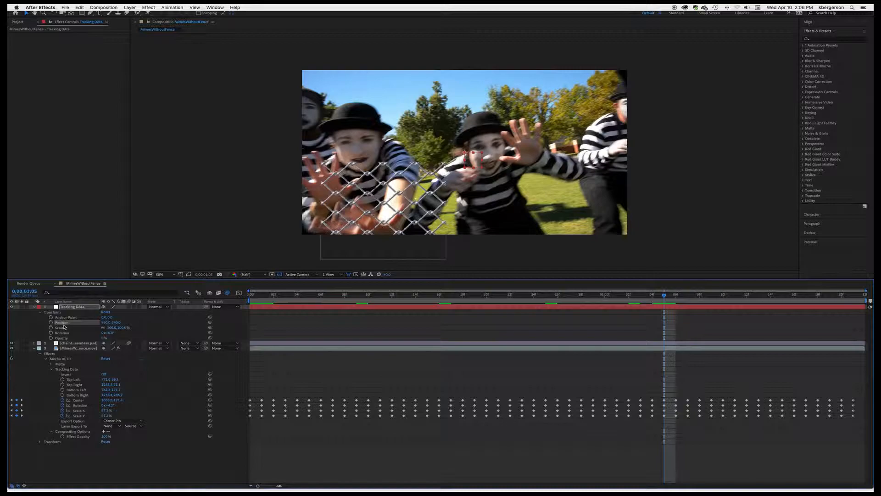
{"action": "key", "text": "ctrl+v"}
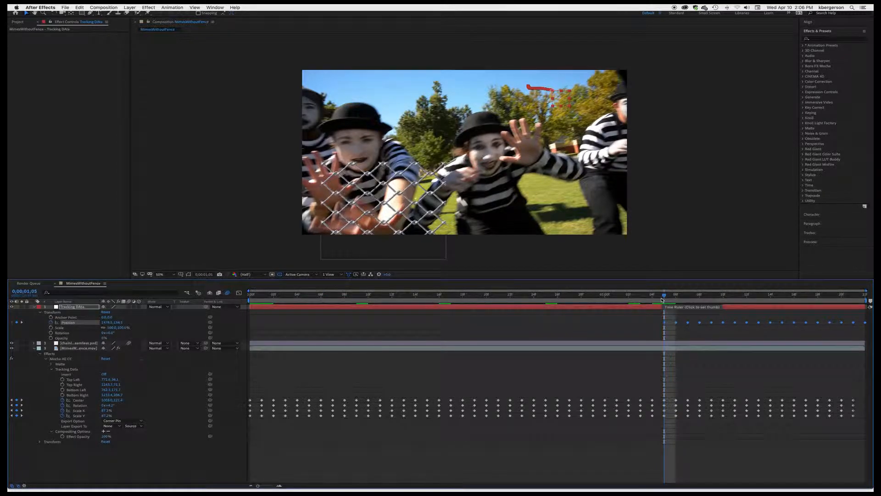
{"action": "key", "text": "super+z"}
{"action": "left_click_drag", "start_coordinate": [664, 296], "coordinate": [166, 336]}
{"action": "key", "text": "super+v"}
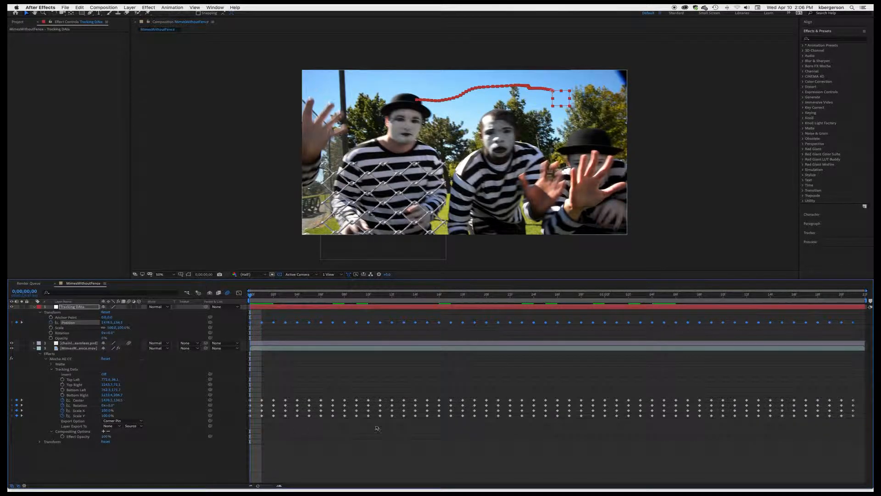
- Copy the Mocha Rotation keyframes onto the null's Rotation property and parent the chain-link fence layer to the null
{"action": "left_click_drag", "start_coordinate": [857, 406], "coordinate": [241, 409]}
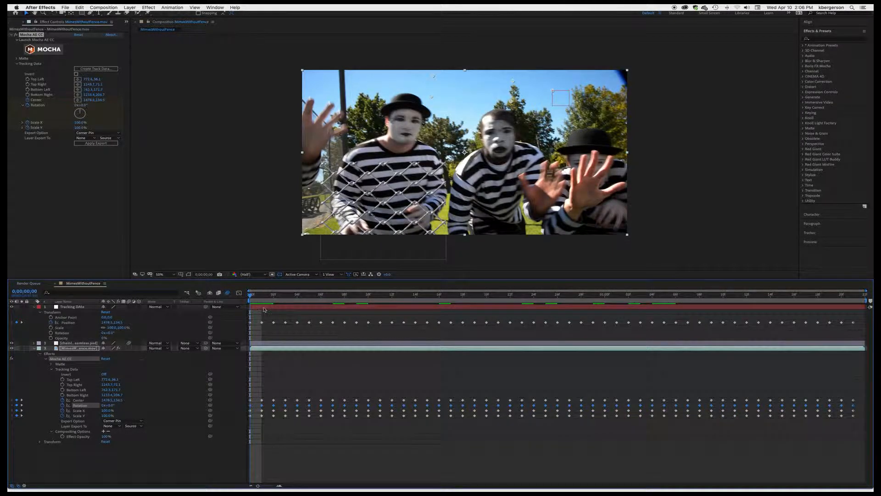
{"action": "left_click", "coordinate": [60, 334]}
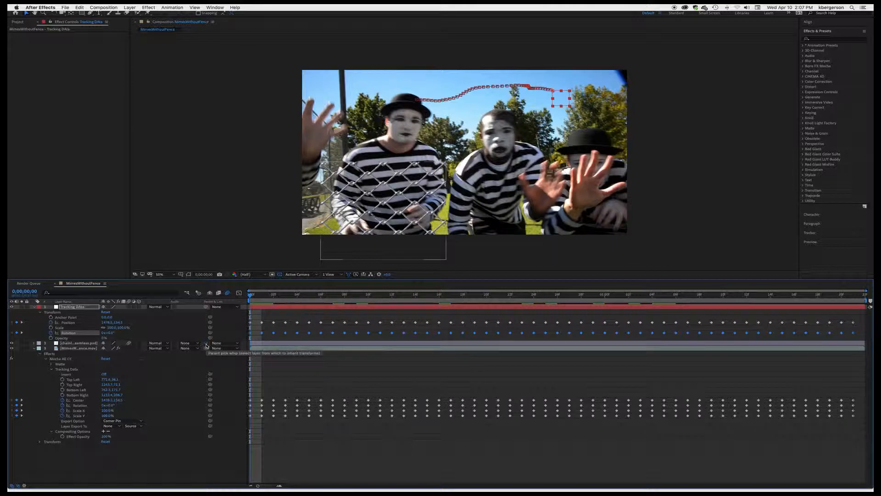
{"action": "left_click_drag", "start_coordinate": [207, 346], "coordinate": [89, 318]}
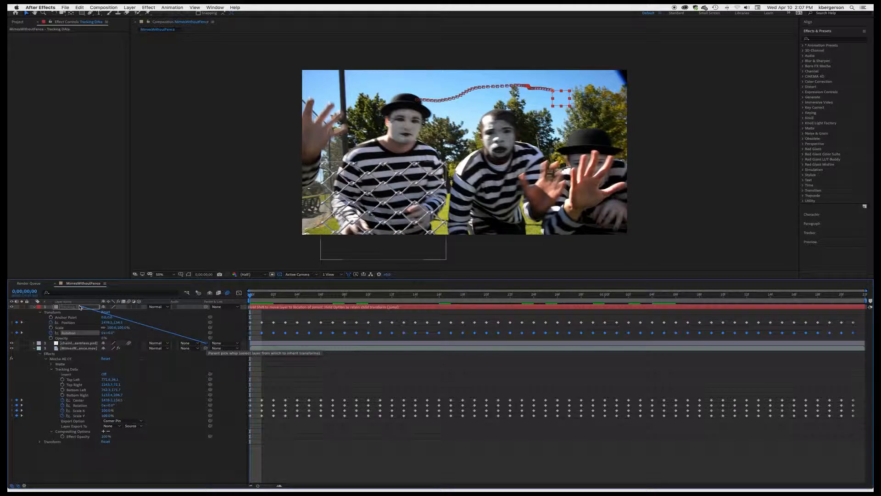
{"action": "left_click_drag", "start_coordinate": [79, 307], "coordinate": [80, 307]}
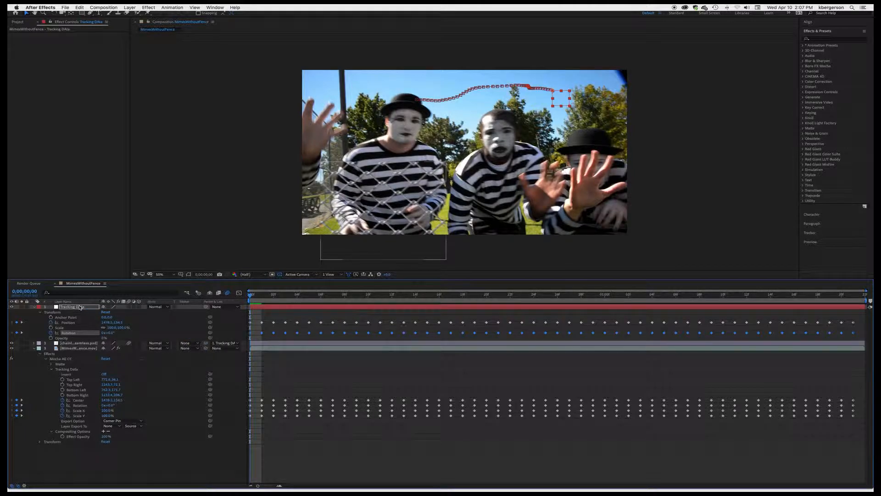
- Preview the fence's tracked motion over the footage and return to the first frame
{"action": "key", "text": "space"}
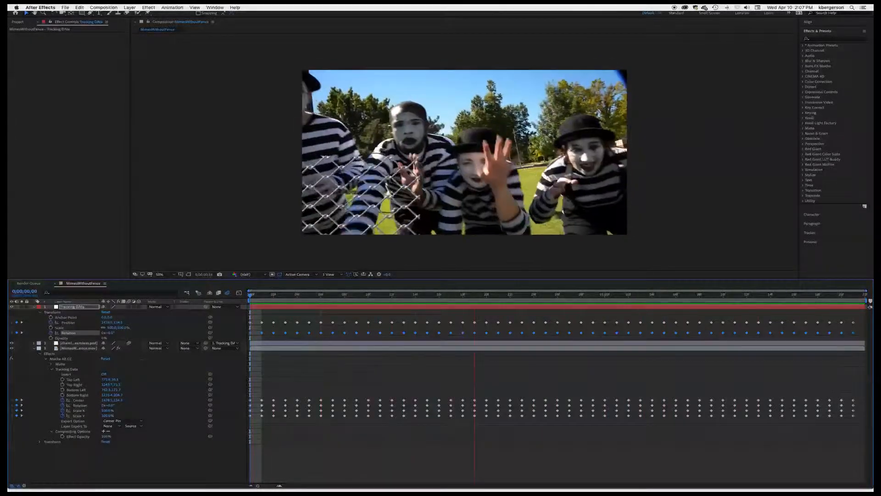
{"action": "key", "text": "space"}
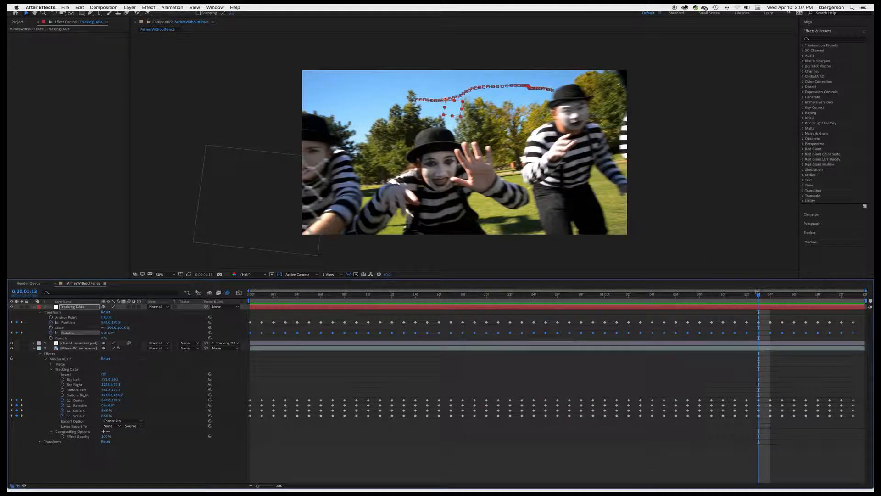
{"action": "left_click_drag", "start_coordinate": [758, 296], "coordinate": [163, 328]}
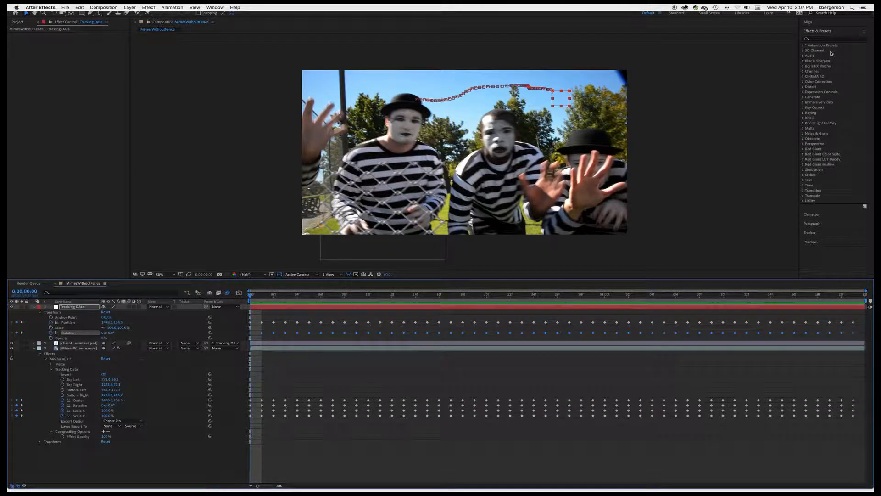
- Find the Motion Tile effect and apply it to the chain-link fence layer
{"action": "left_click", "coordinate": [289, 345]}
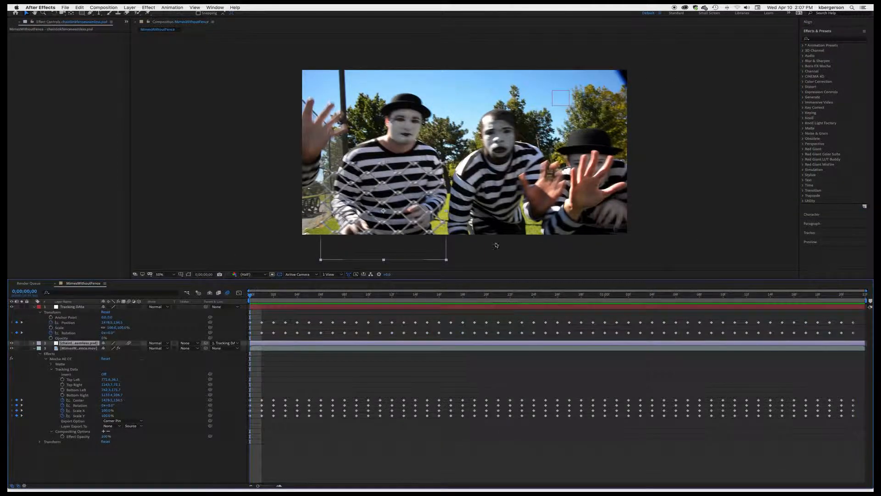
{"action": "left_click", "coordinate": [826, 39]}
{"action": "type", "text": "motion"}
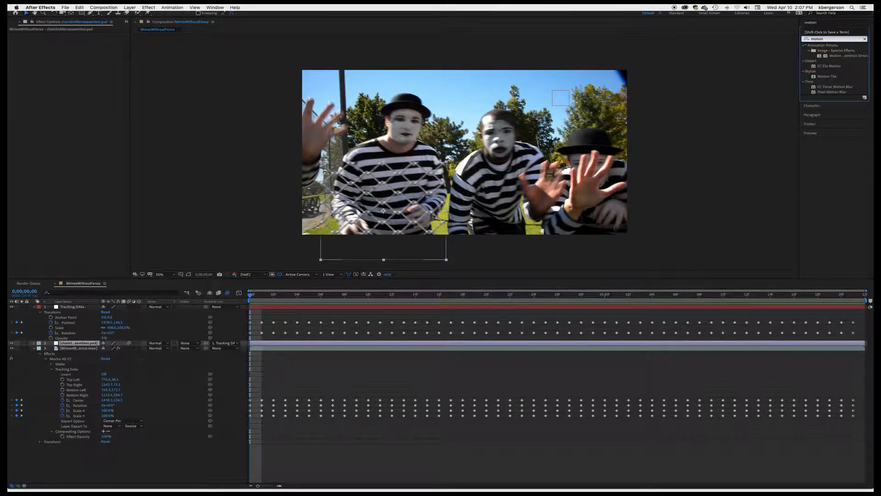
{"action": "left_click", "coordinate": [823, 77]}
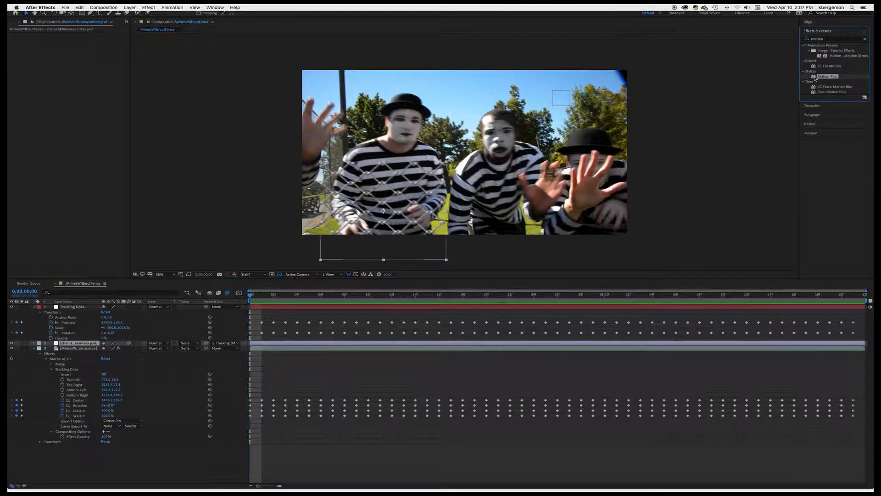
{"action": "left_click_drag", "start_coordinate": [701, 164], "coordinate": [568, 344]}
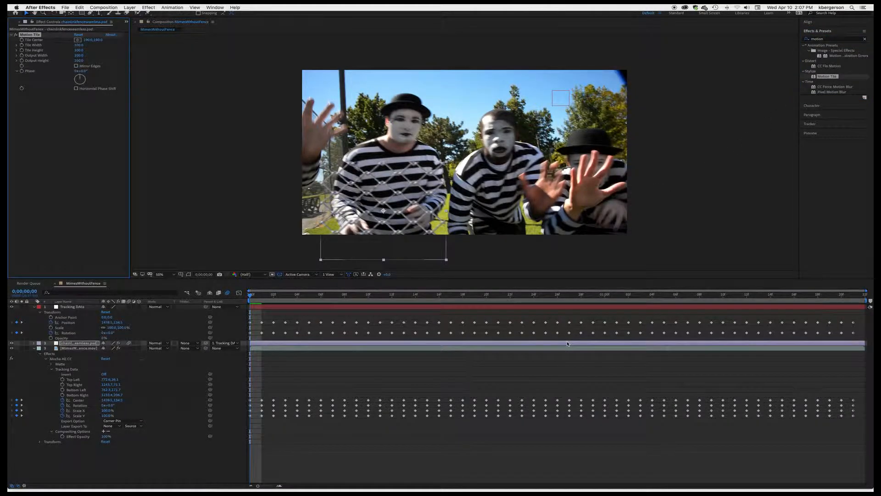
- Set Motion Tile's Output Width and Output Height to 1000 and preview the tiled fence over the footage
{"action": "left_click", "coordinate": [79, 56]}
{"action": "type", "text": "1000"}
{"action": "key", "text": "Return"}
{"action": "left_click", "coordinate": [79, 60]}
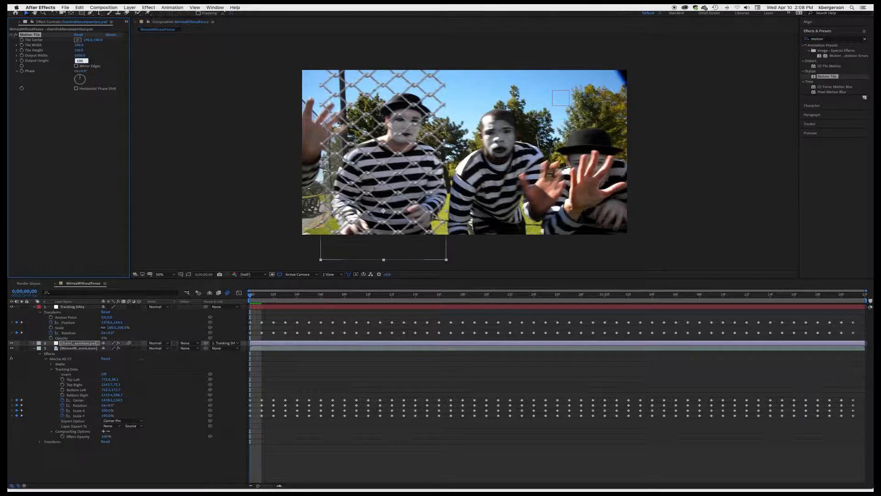
{"action": "key", "text": "Return"}
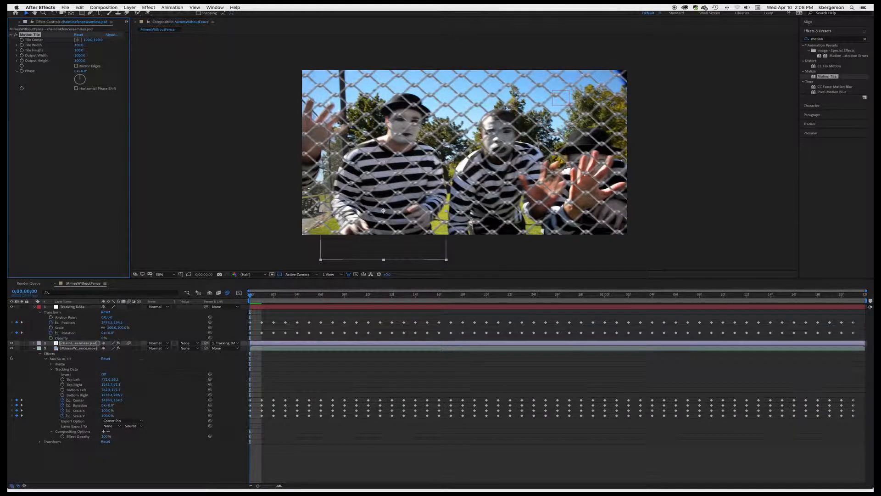
{"action": "key", "text": "space"}
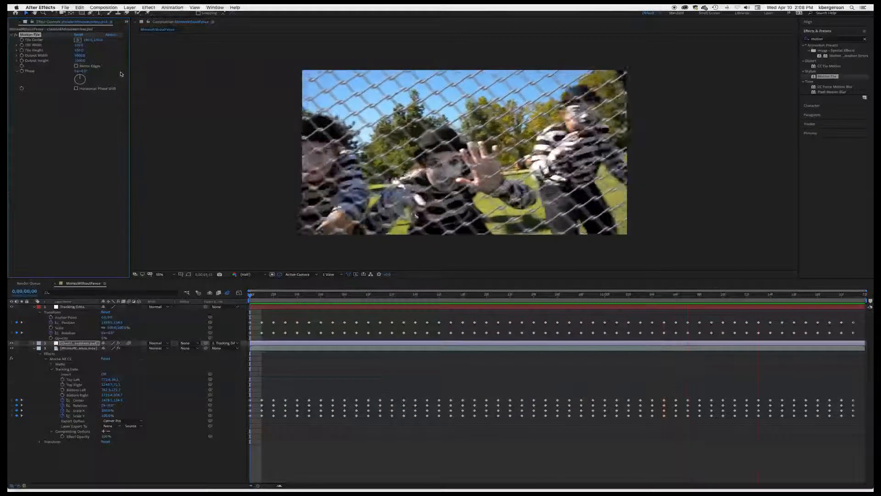
- Find the Camera Lens Blur effect and apply it to the chain-link fence layer
{"action": "key", "text": "space"}
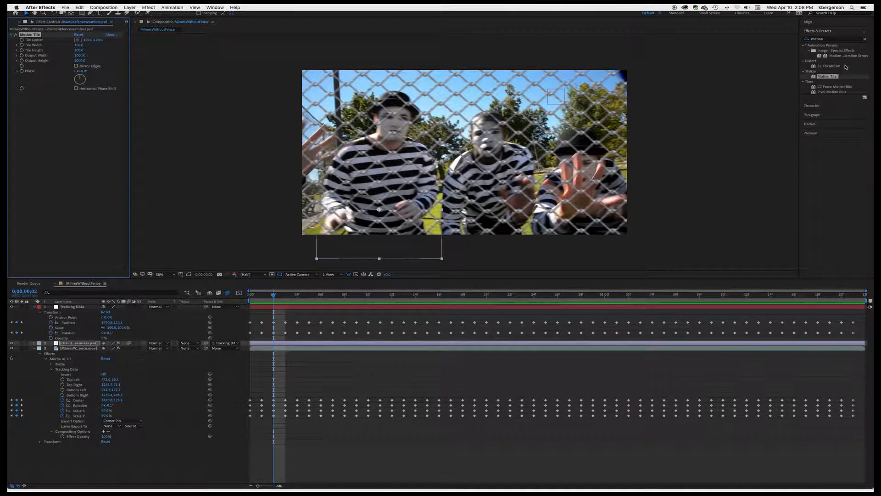
{"action": "double_click", "coordinate": [834, 39]}
{"action": "type", "text": "camera bl"}
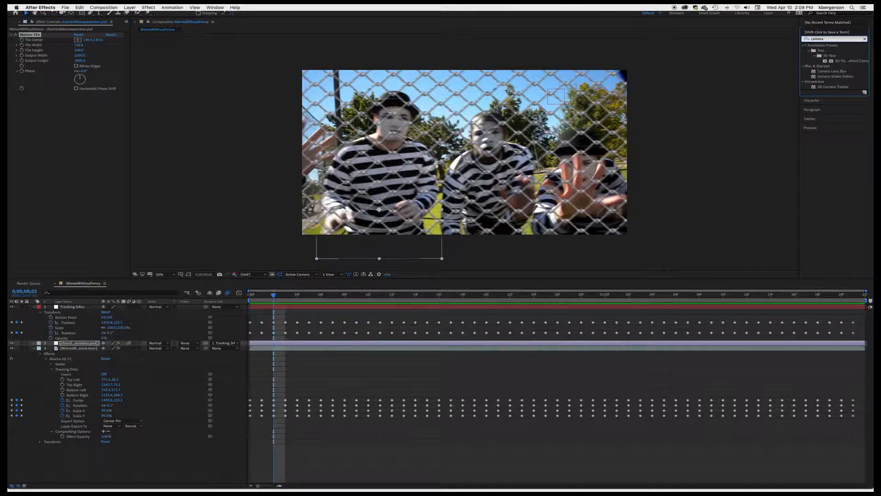
{"action": "key", "text": "BackSpace"}
{"action": "key", "text": "BackSpace"}
{"action": "left_click_drag", "start_coordinate": [812, 73], "coordinate": [72, 343]}
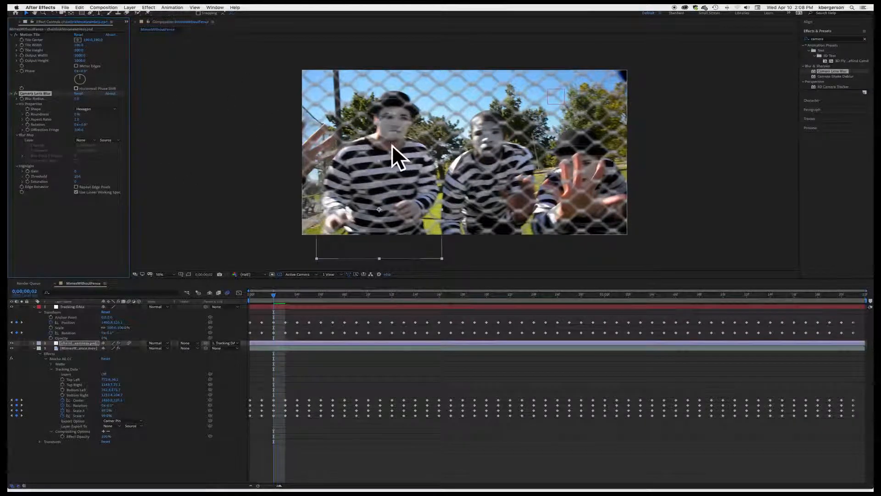
- Reduce the Camera Lens Blur's Blur Radius for a subtler softening and preview the fence over the footage
{"action": "left_click", "coordinate": [78, 99]}
{"action": "key", "text": "Return"}
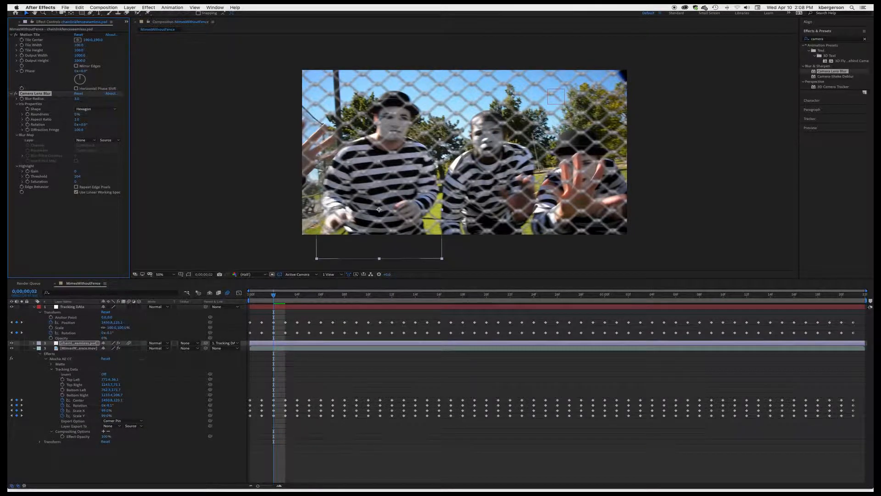
{"action": "left_click", "coordinate": [78, 99]}
{"action": "key", "text": "Return"}
{"action": "key", "text": "space"}
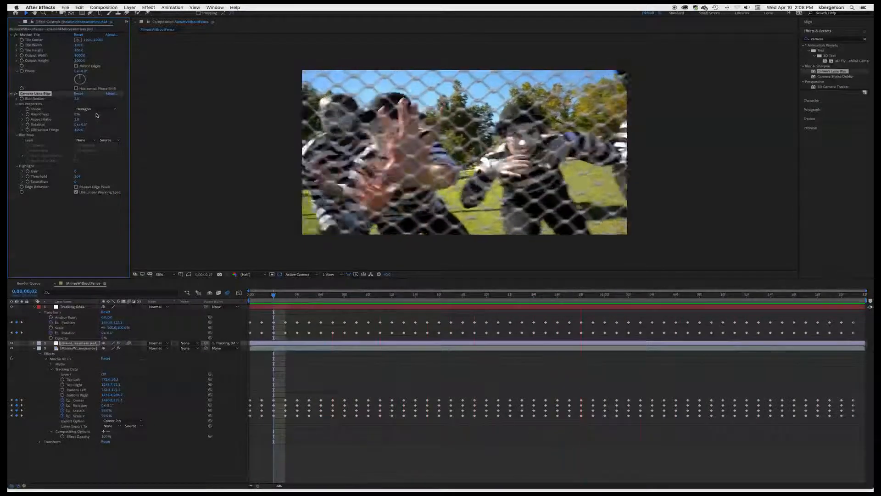
{"action": "key", "text": "space"}
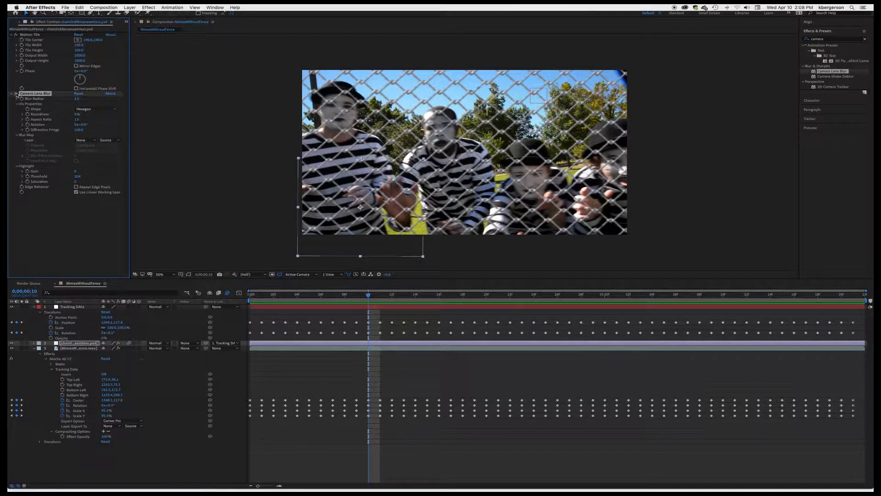
{"action": "key", "text": "space"}
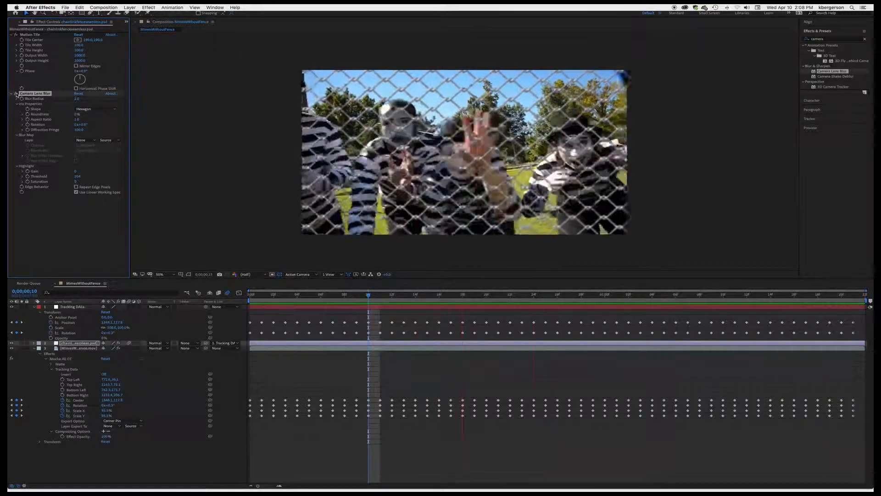